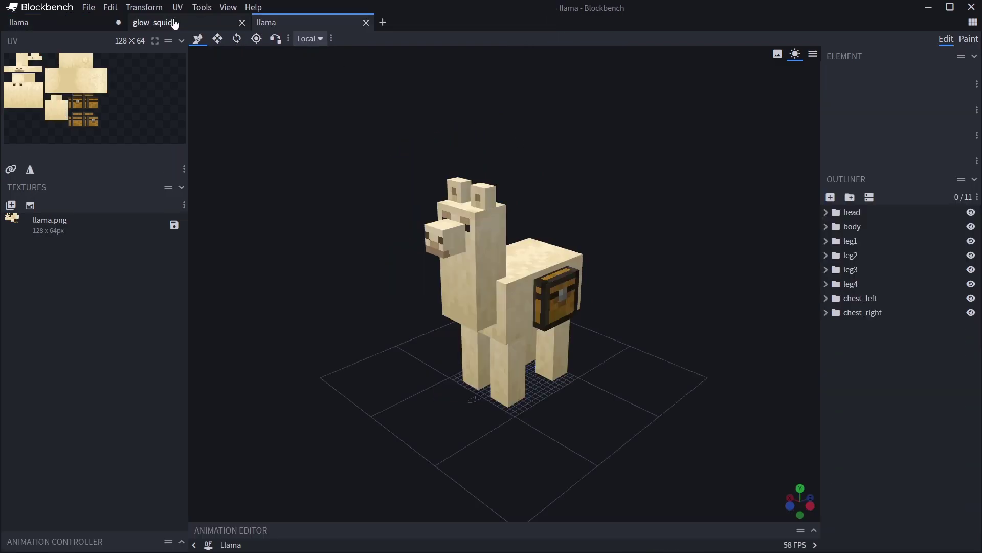
Switch to the glow_squid model and paint its body and tentacles in cream llama tones such as #efd9a9
{"action": "left_click", "coordinate": [174, 23]}
{"action": "mouse_move", "coordinate": [337, 92]}
{"action": "left_mouse_down"}
{"action": "mouse_move", "coordinate": [673, 363]}
{"action": "mouse_move", "coordinate": [680, 389]}
{"action": "left_mouse_up"}
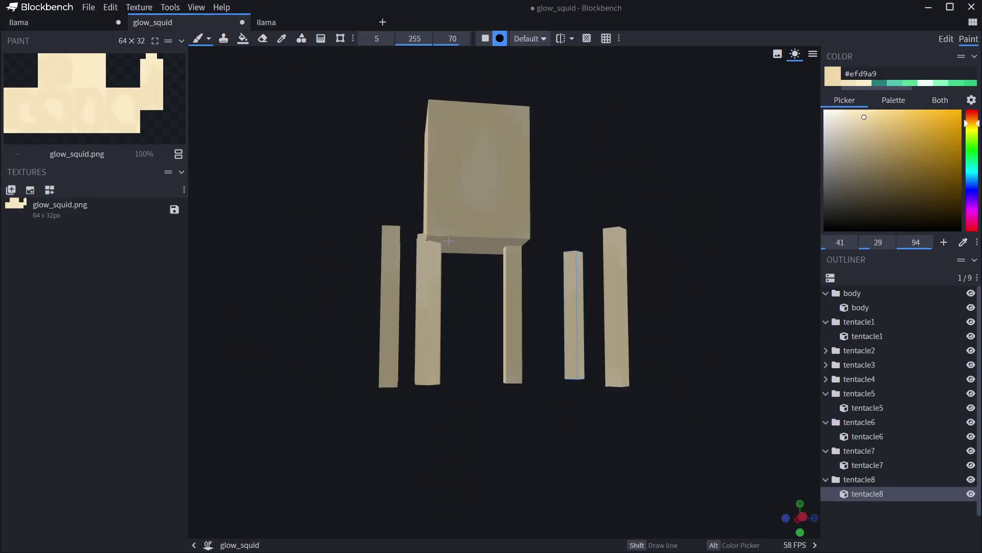
{"action": "left_click_drag", "start_coordinate": [448, 241], "coordinate": [467, 241]}
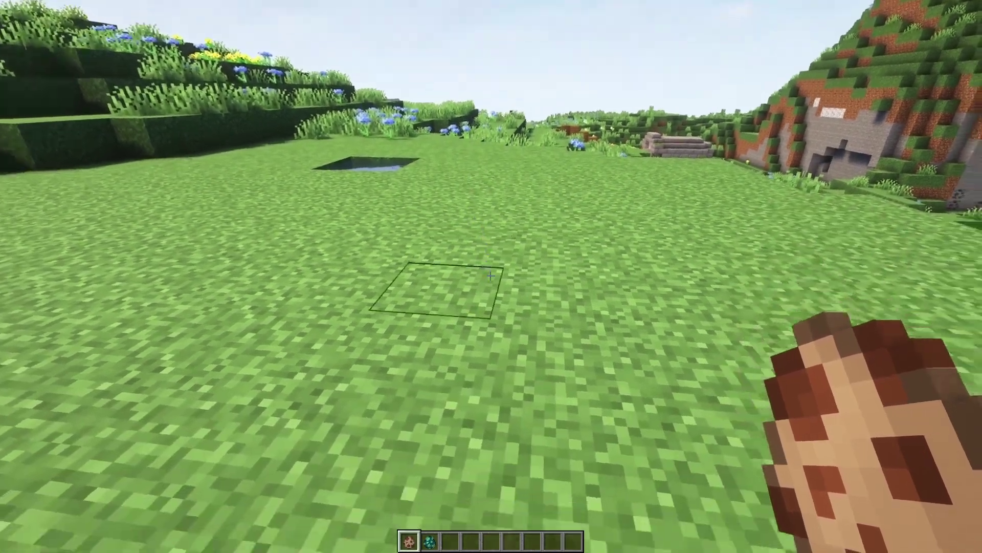
{"action": "right_click", "coordinate": [491, 275]}
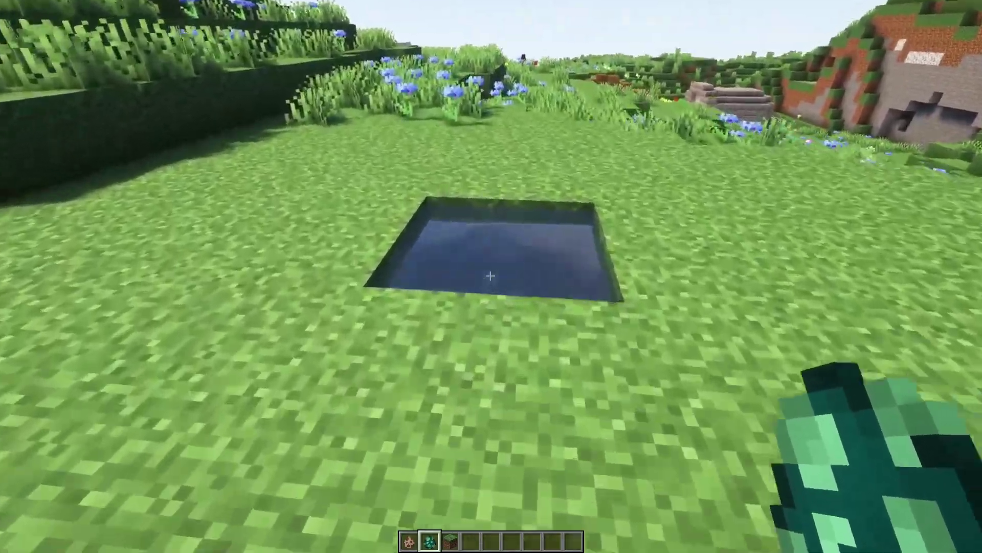
{"action": "right_click", "coordinate": [490, 276]}
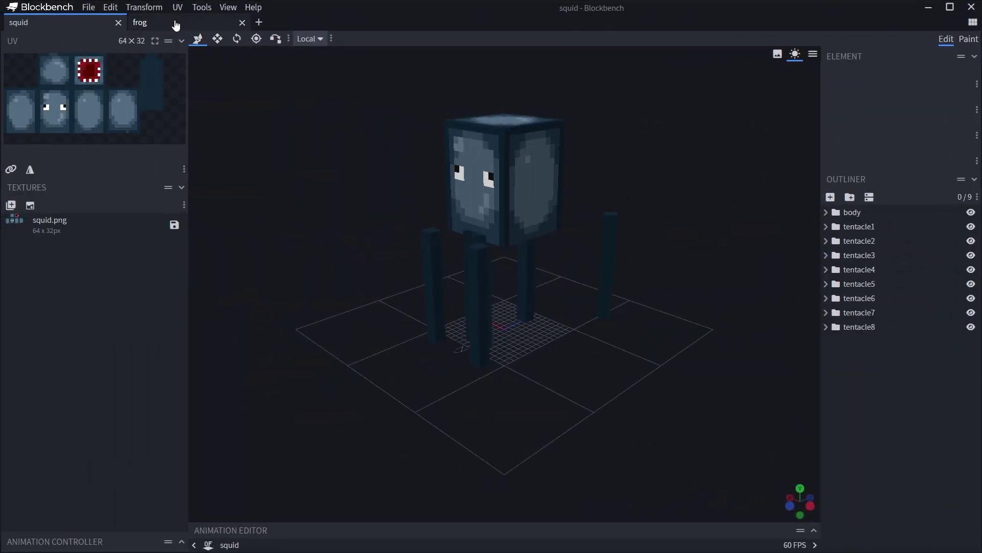
Start painting the squid model and fill its body and tentacles with orange #e58857, using the Element fill mode
{"action": "left_click", "coordinate": [176, 23]}
{"action": "left_click", "coordinate": [19, 22]}
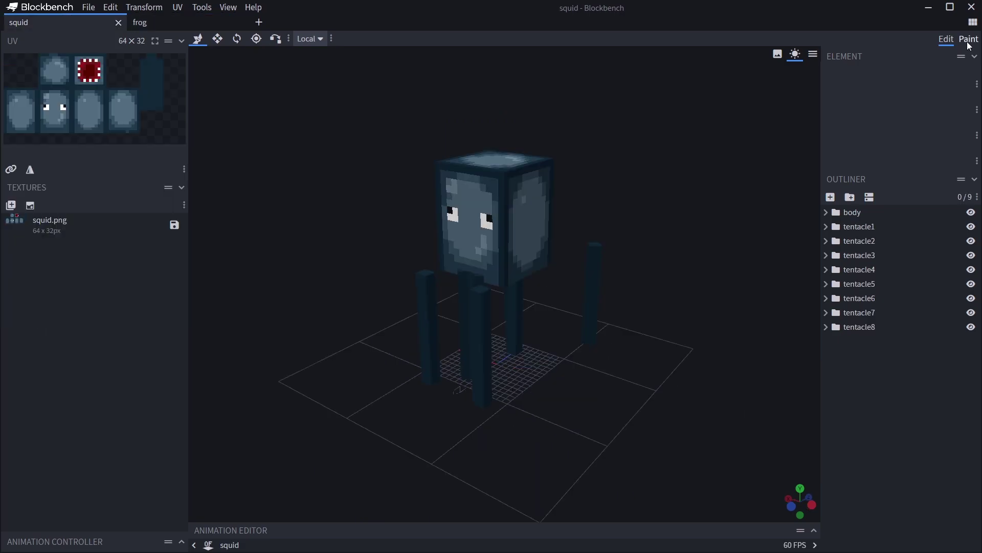
{"action": "left_click", "coordinate": [968, 40]}
{"action": "left_click", "coordinate": [467, 172]}
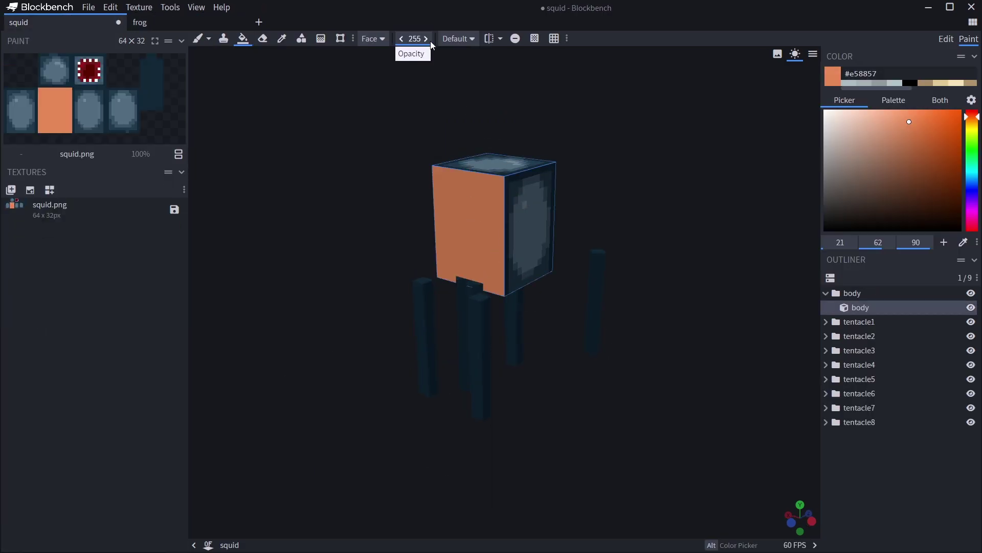
{"action": "left_click", "coordinate": [385, 40]}
{"action": "left_click", "coordinate": [376, 68]}
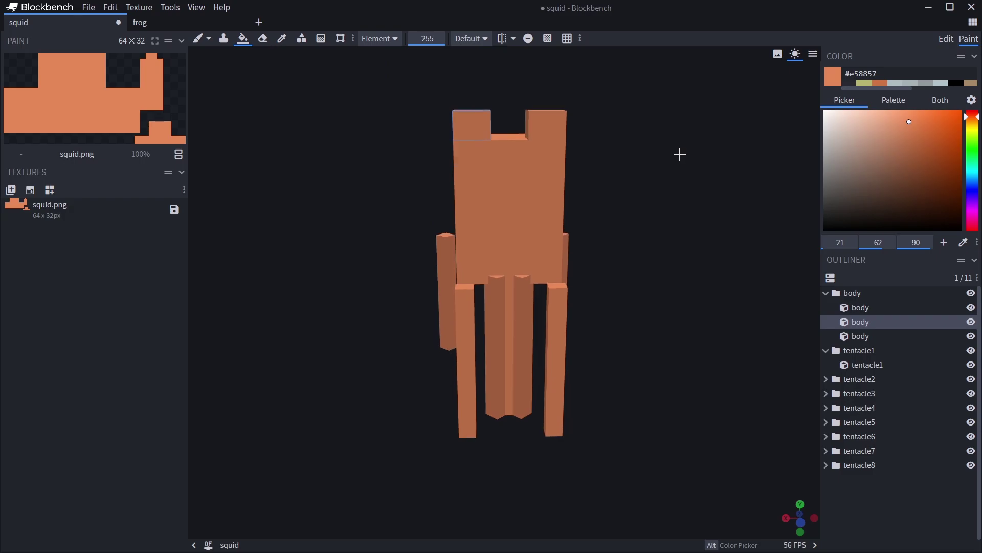
Paint frog eyes, a mouth, a sandy belly and darker orange speckles such as #d07444 onto the squid model
{"action": "left_click_drag", "start_coordinate": [680, 153], "coordinate": [673, 155]}
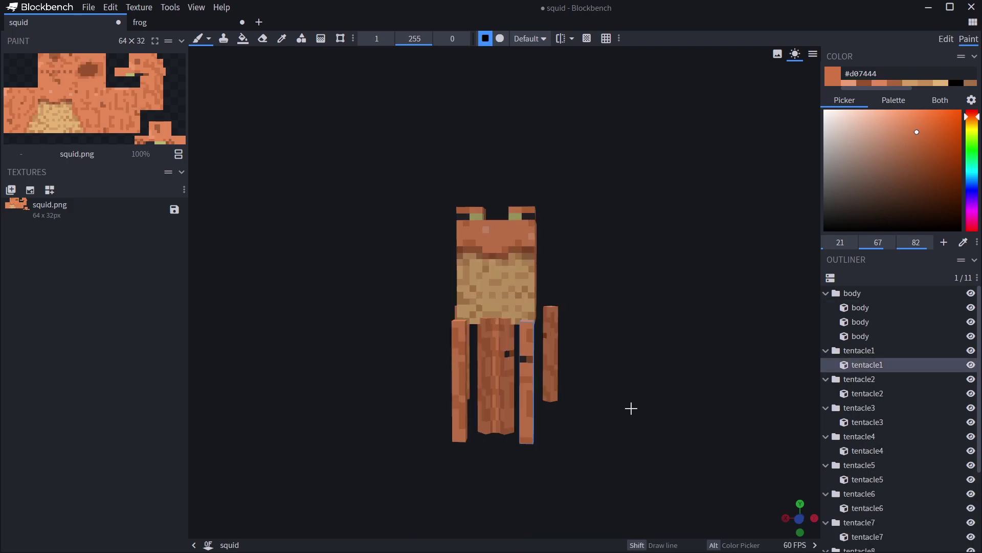
{"action": "mouse_move", "coordinate": [631, 408]}
{"action": "left_mouse_down"}
{"action": "mouse_move", "coordinate": [620, 408]}
{"action": "mouse_move", "coordinate": [644, 410]}
{"action": "left_mouse_up"}
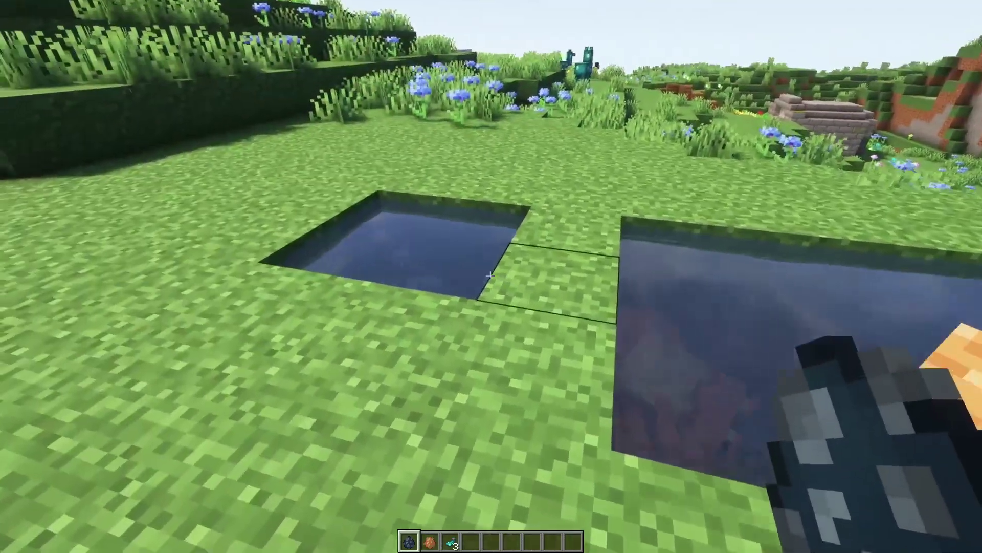
{"action": "right_click", "coordinate": [491, 276]}
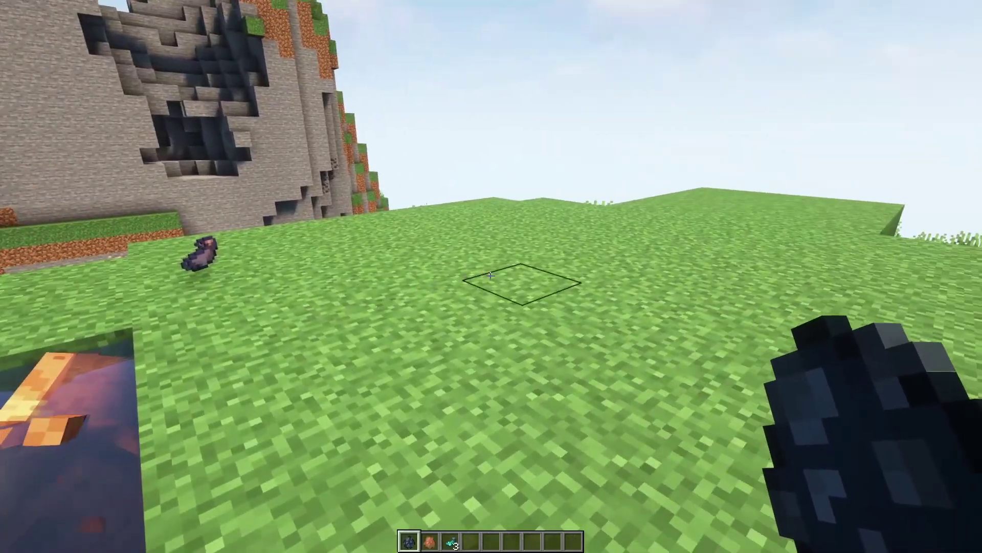
{"action": "key", "text": "2"}
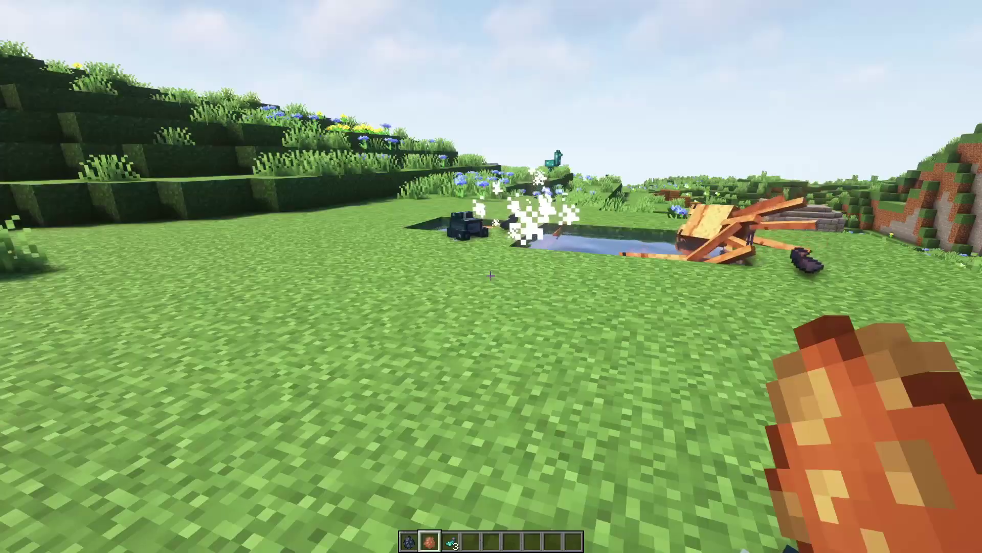
{"action": "right_click", "coordinate": [491, 276]}
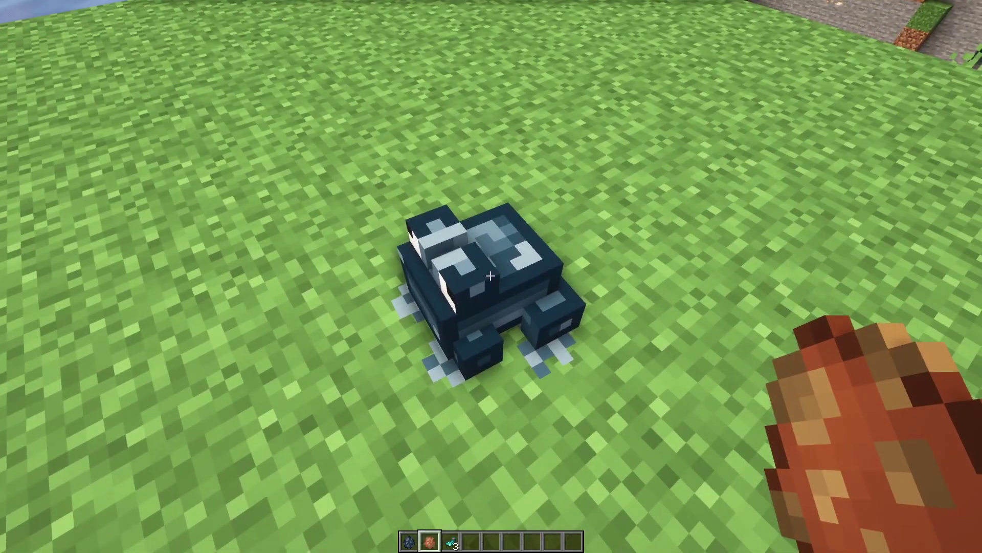
{"action": "key", "text": "F5"}
{"action": "key", "text": "F5"}
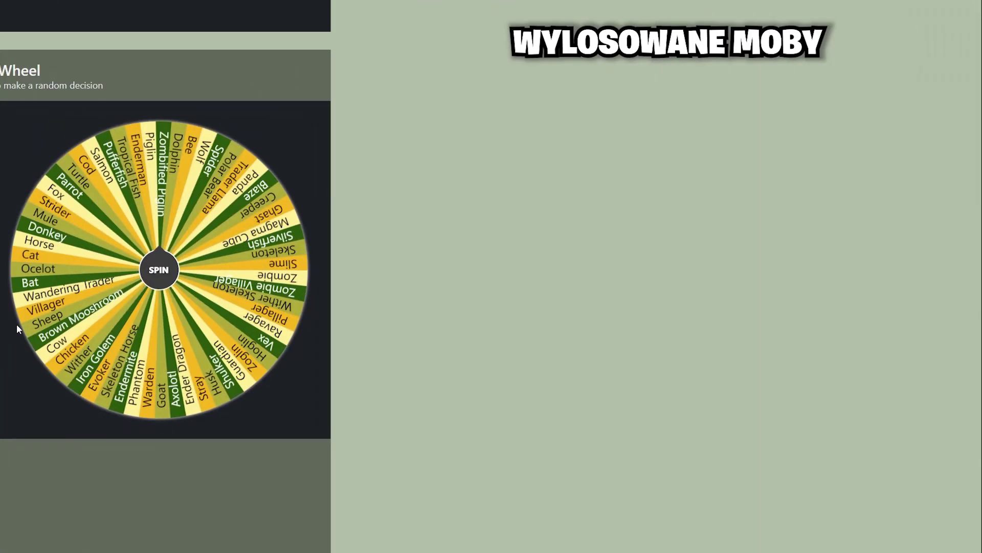
Spin the random mob wheel twice to draw the next pair of mobs
{"action": "left_click", "coordinate": [156, 269]}
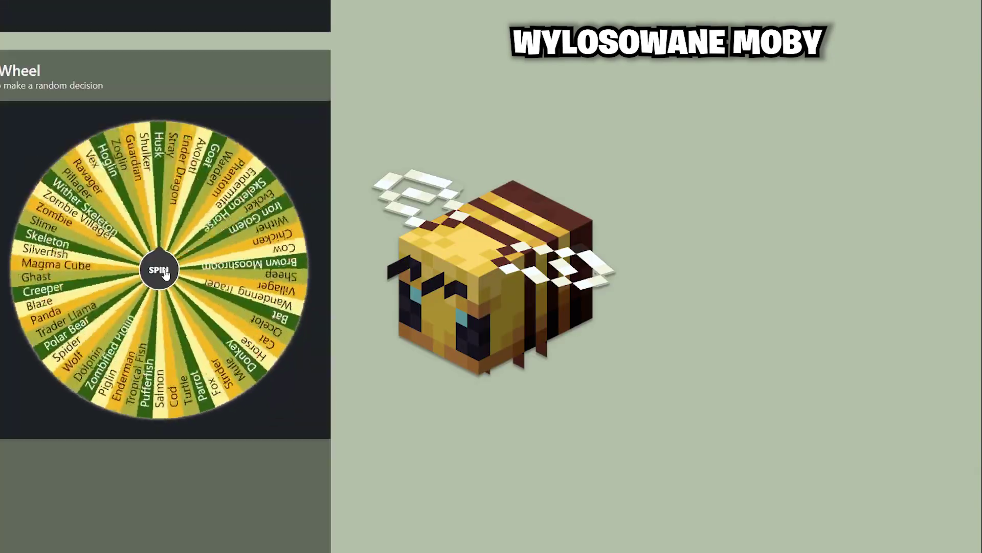
{"action": "left_click", "coordinate": [165, 275]}
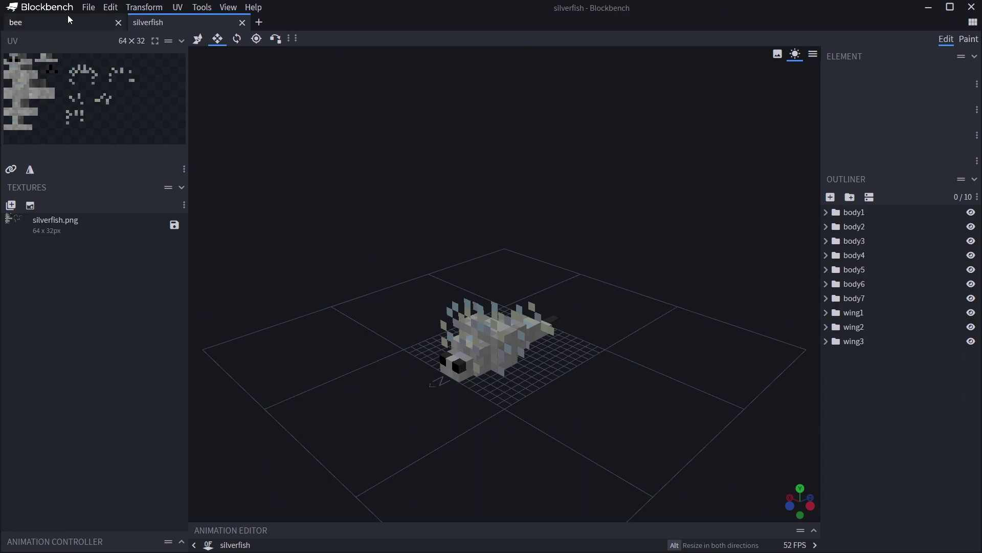
Switch to the bee model, fill its torso with grey #939393 and speckle it with blue-grey #7a7e8b pixels
{"action": "left_click", "coordinate": [67, 18]}
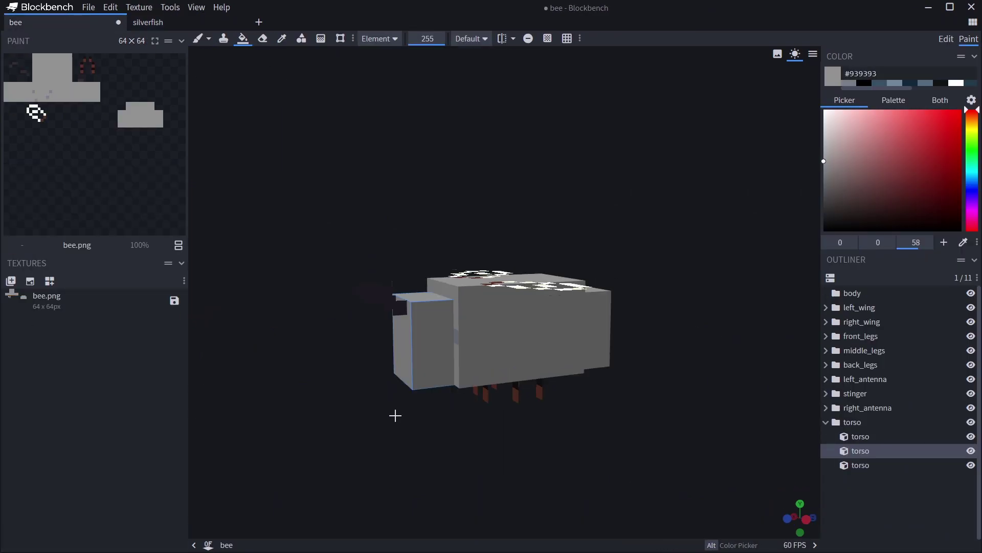
{"action": "left_click_drag", "start_coordinate": [395, 413], "coordinate": [782, 349]}
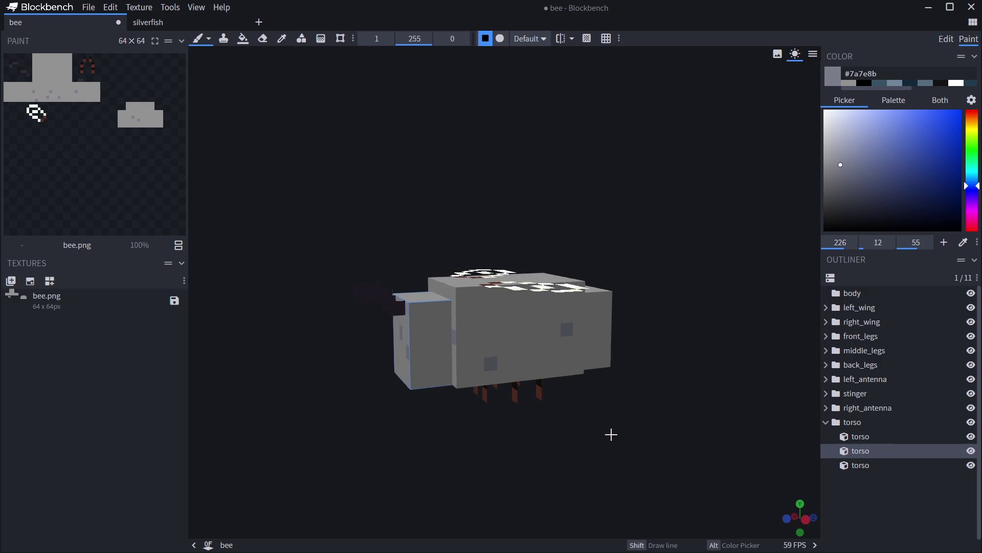
{"action": "mouse_move", "coordinate": [610, 432]}
{"action": "left_mouse_down"}
{"action": "mouse_move", "coordinate": [721, 401]}
{"action": "mouse_move", "coordinate": [728, 382]}
{"action": "mouse_move", "coordinate": [575, 427]}
{"action": "left_mouse_up"}
{"action": "left_click", "coordinate": [563, 369]}
{"action": "left_click", "coordinate": [607, 345]}
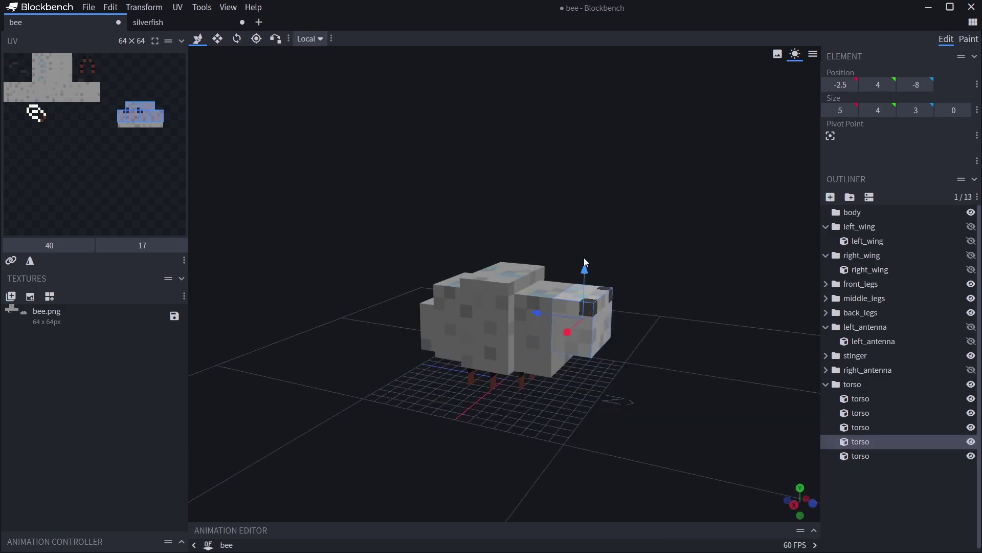
Resize and arrange the bee's torso cubes into a stepped silverfish body with a narrow tail, making the front cube 3 × 2 × 2
{"action": "left_click_drag", "start_coordinate": [588, 321], "coordinate": [483, 422]}
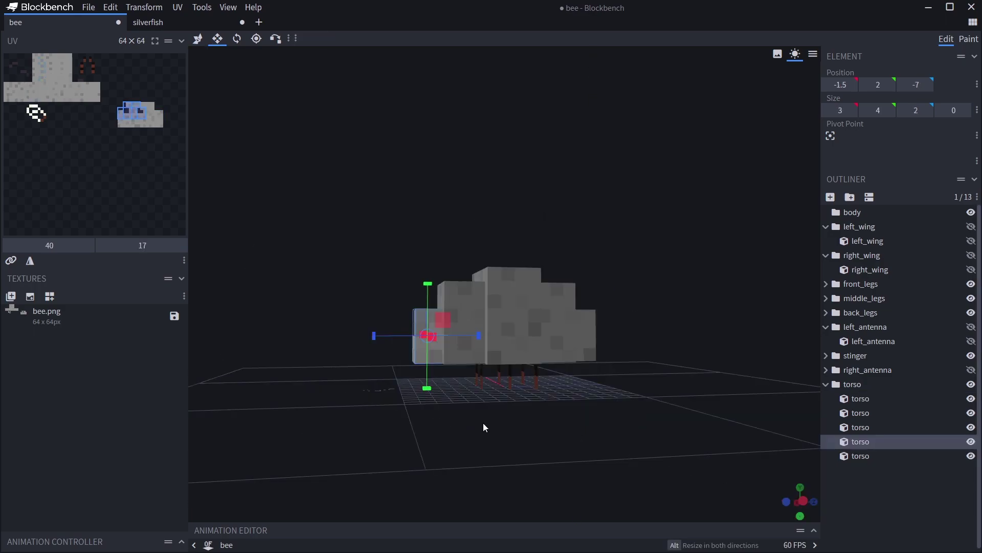
{"action": "left_click_drag", "start_coordinate": [483, 423], "coordinate": [584, 429]}
{"action": "left_click_drag", "start_coordinate": [446, 290], "coordinate": [447, 311]}
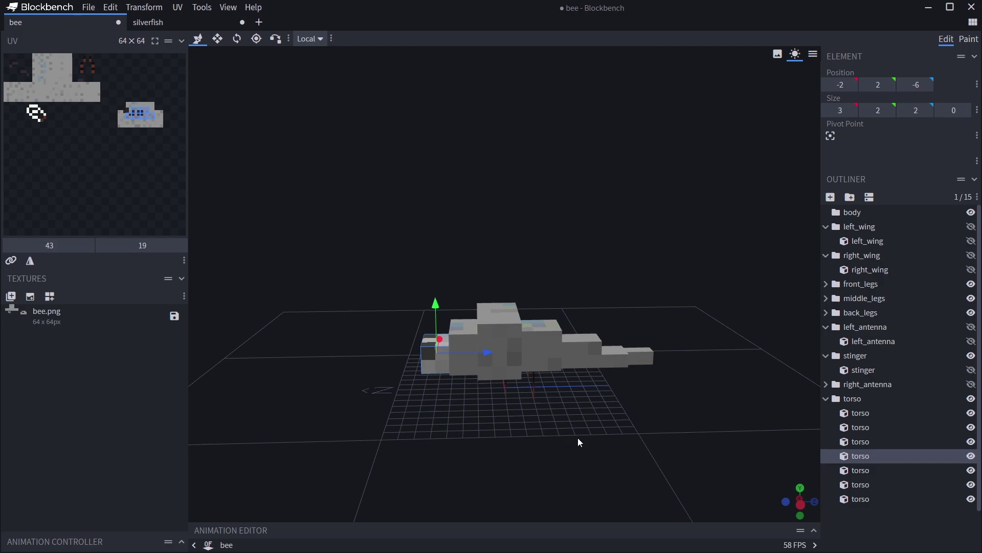
Repaint the bee's left and right wings as scattered grey, blue and green pixels with transparent gaps
{"action": "mouse_move", "coordinate": [578, 440]}
{"action": "left_mouse_down"}
{"action": "mouse_move", "coordinate": [640, 420]}
{"action": "mouse_move", "coordinate": [630, 410]}
{"action": "mouse_move", "coordinate": [733, 456]}
{"action": "mouse_move", "coordinate": [791, 396]}
{"action": "left_mouse_up"}
{"action": "key", "text": "Tab"}
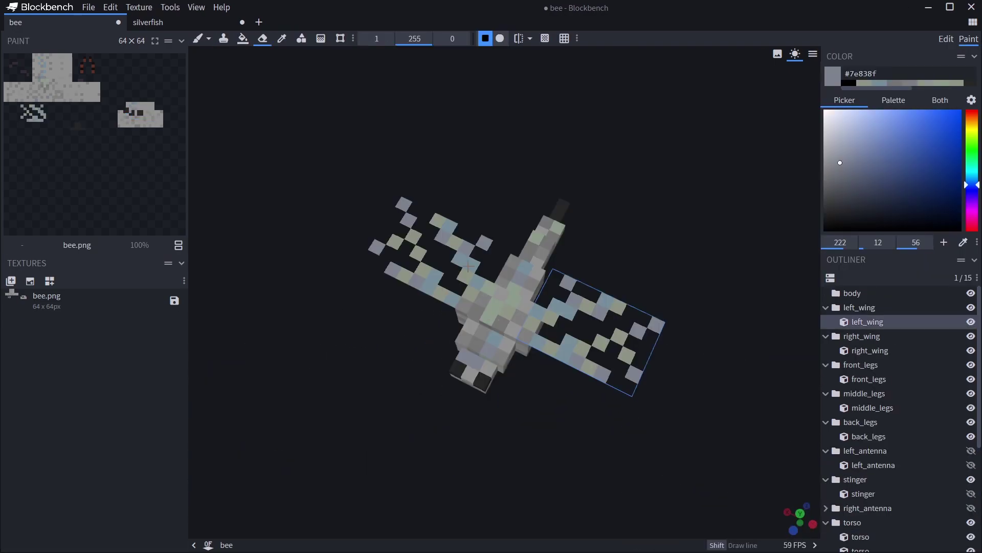
{"action": "left_click_drag", "start_coordinate": [402, 401], "coordinate": [660, 355]}
Switch to the silverfish model and turn its body into a single bee-shaped box textured with the bee's face and dark stripes
{"action": "key", "text": "ctrl+Tab"}
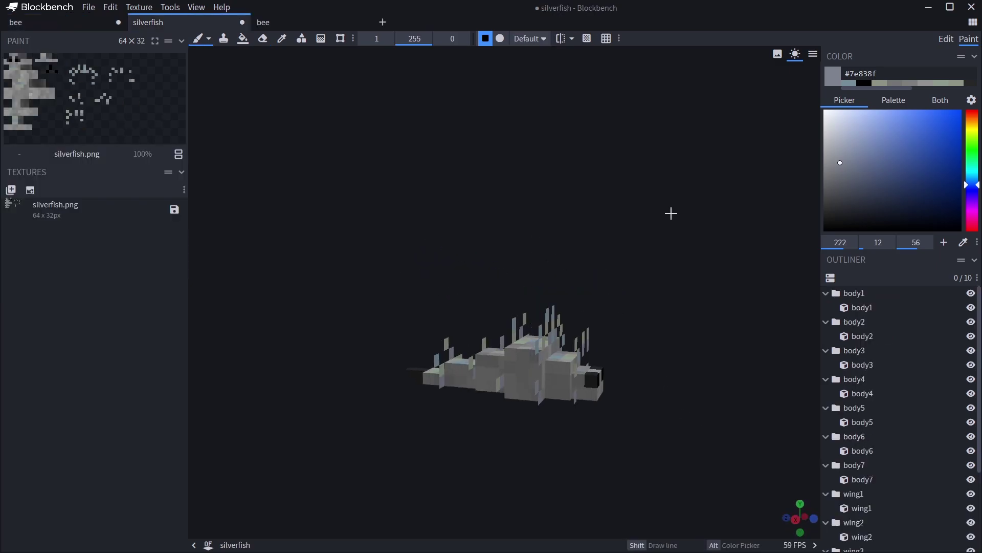
{"action": "left_click_drag", "start_coordinate": [657, 209], "coordinate": [506, 203]}
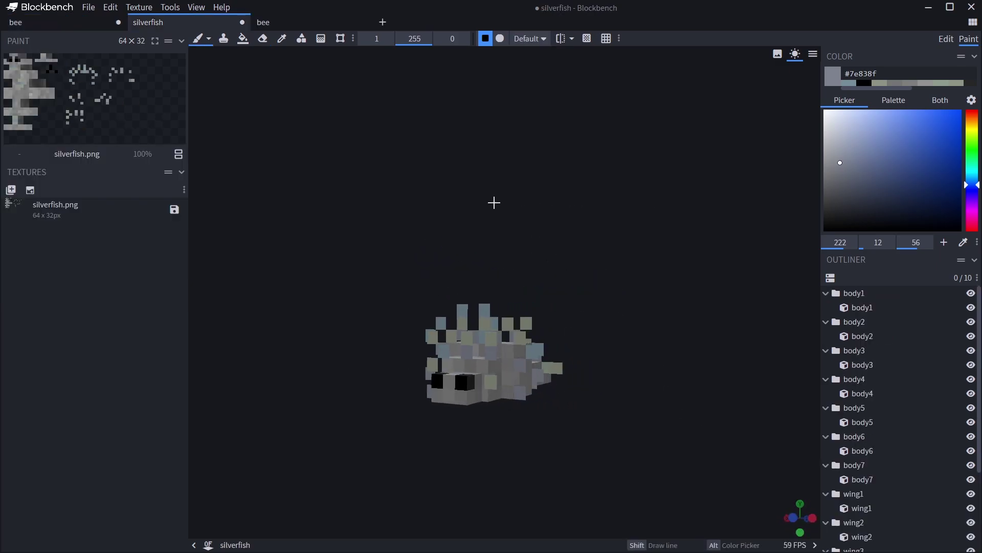
{"action": "key", "text": "ctrl+Tab"}
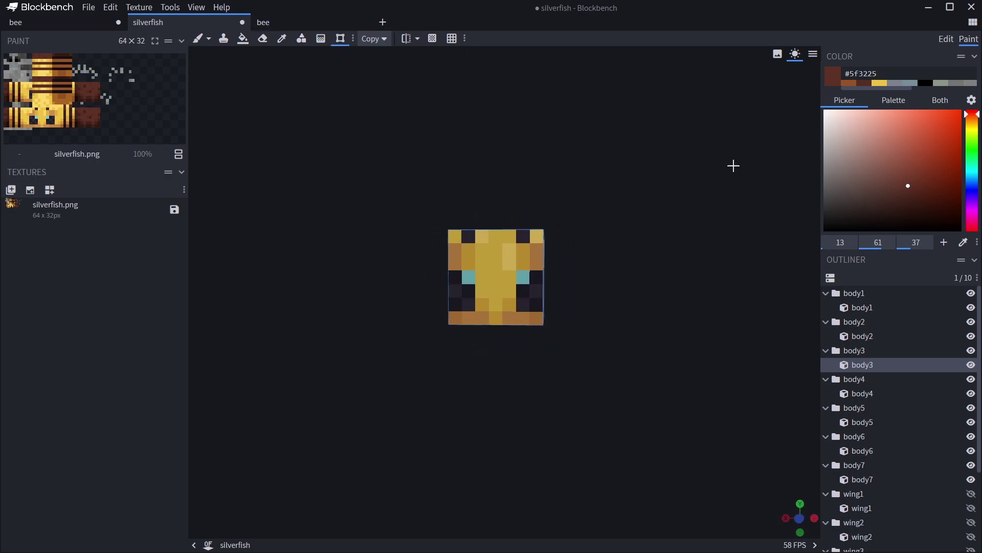
{"action": "left_click_drag", "start_coordinate": [575, 291], "coordinate": [267, 210]}
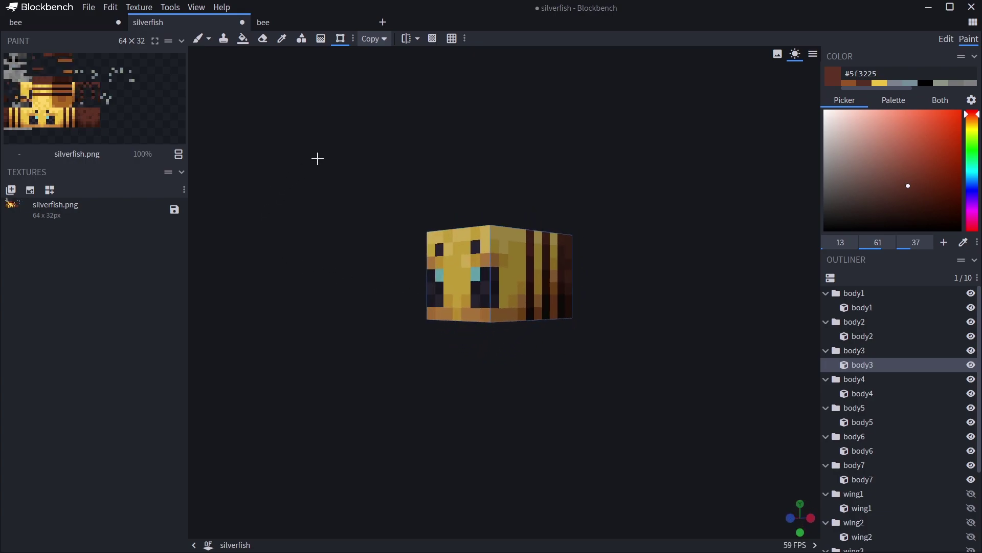
{"action": "left_click_drag", "start_coordinate": [267, 161], "coordinate": [248, 230]}
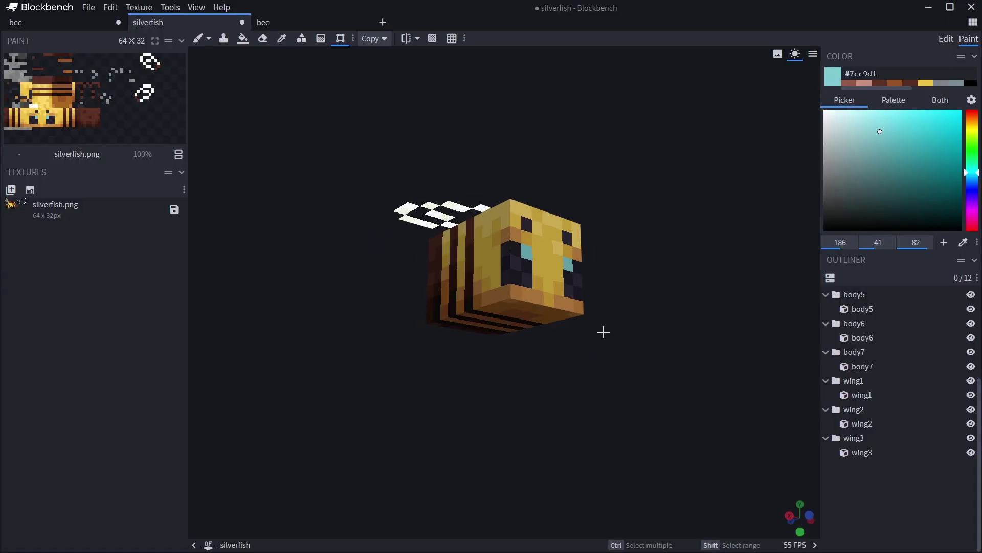
Finish the silverfish's bee look with white wings on both sides and small legs under the body, and hide wing1
{"action": "left_click_drag", "start_coordinate": [603, 332], "coordinate": [526, 402]}
{"action": "left_click_drag", "start_coordinate": [668, 353], "coordinate": [743, 317]}
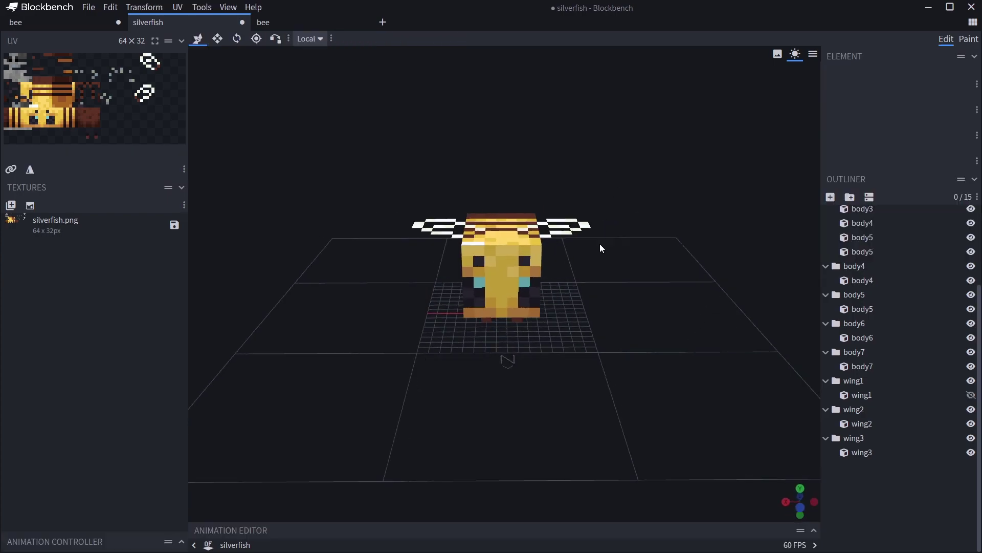
{"action": "left_click_drag", "start_coordinate": [599, 243], "coordinate": [615, 211]}
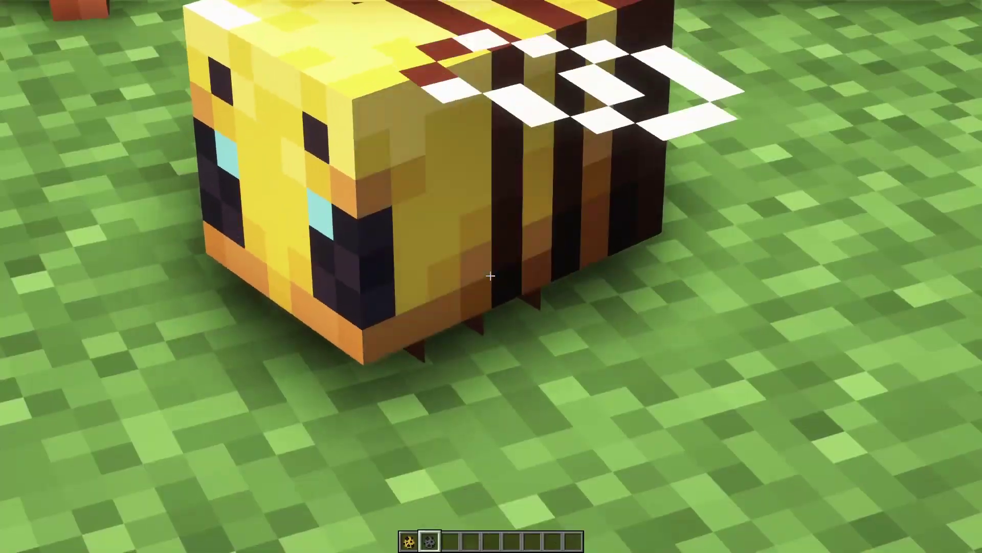
{"action": "left_click", "coordinate": [490, 275]}
{"action": "key", "text": "s"}
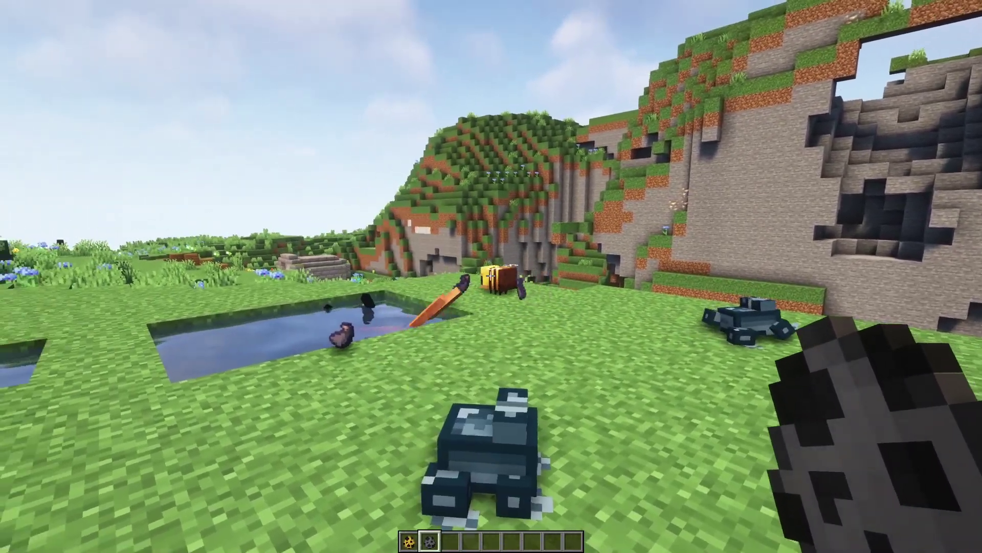
{"action": "key", "text": "w"}
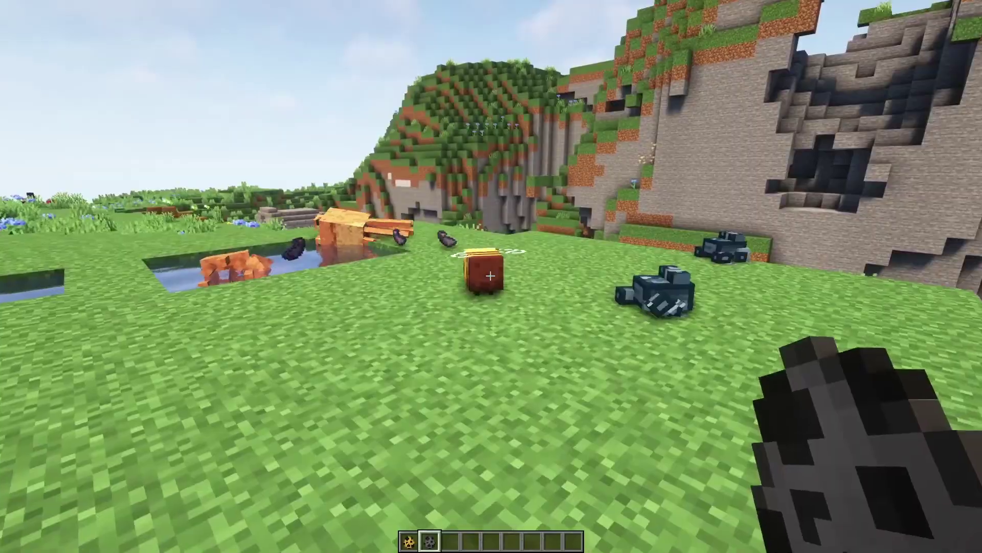
{"action": "key", "text": "w"}
{"action": "key", "text": "w"}
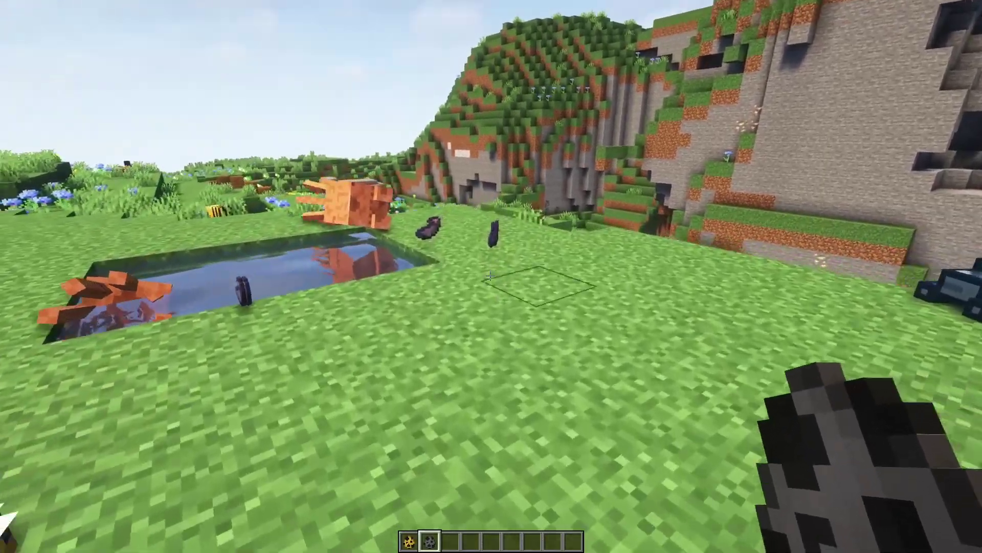
{"action": "right_click", "coordinate": [490, 276]}
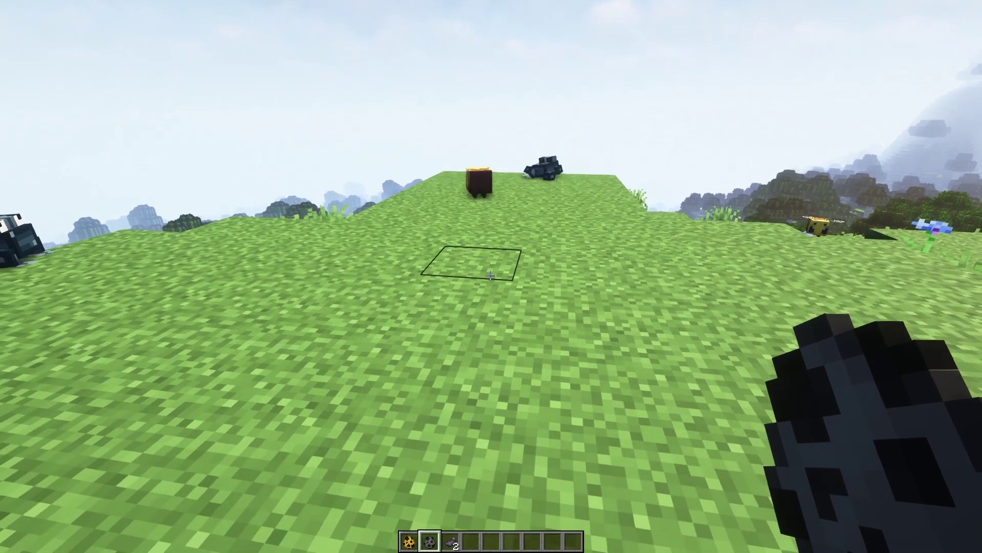
{"action": "key", "text": "1"}
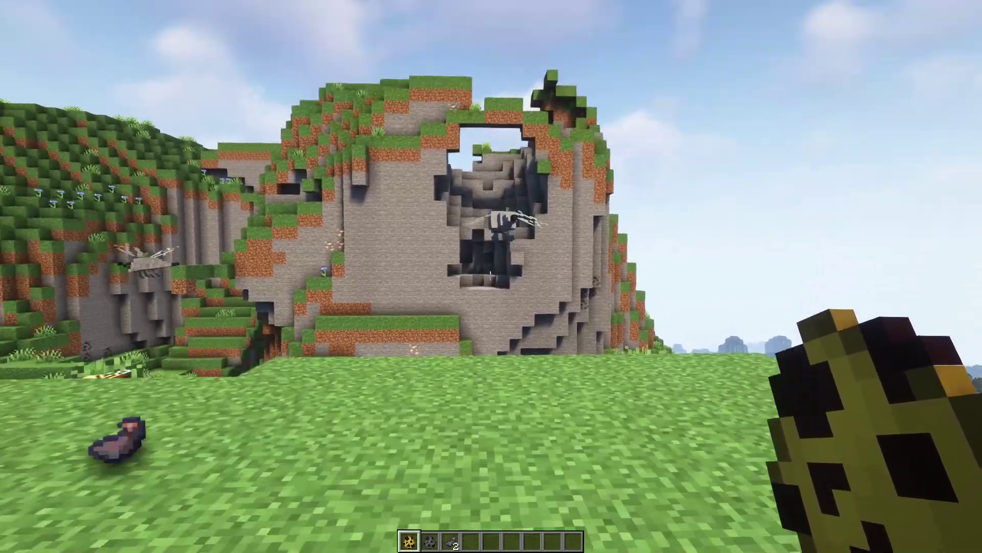
{"action": "left_click", "coordinate": [490, 276]}
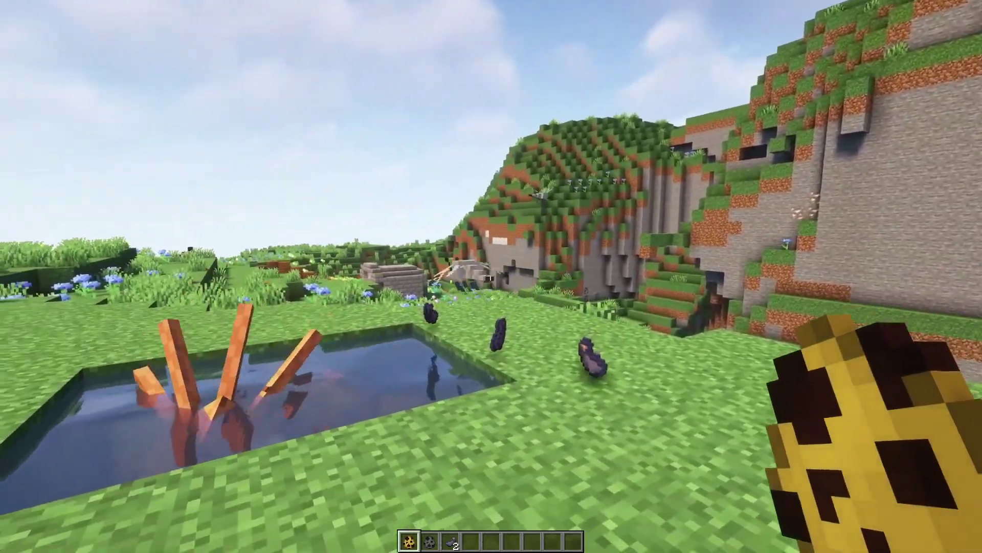
{"action": "left_click", "coordinate": [490, 276]}
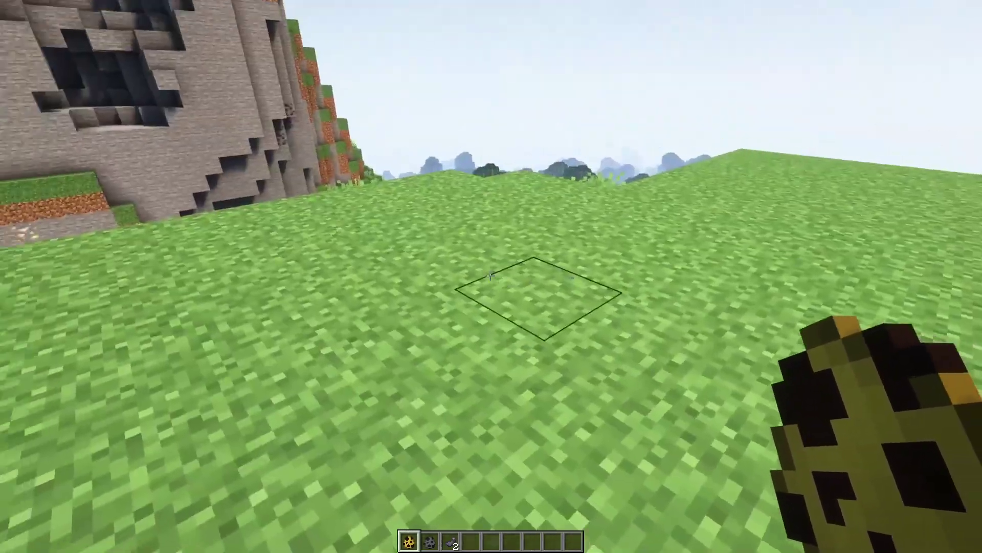
Spawn a bee in the world from its spawn egg and switch to the silverfish spawn egg
{"action": "right_click", "coordinate": [490, 276]}
{"action": "key", "text": "2"}
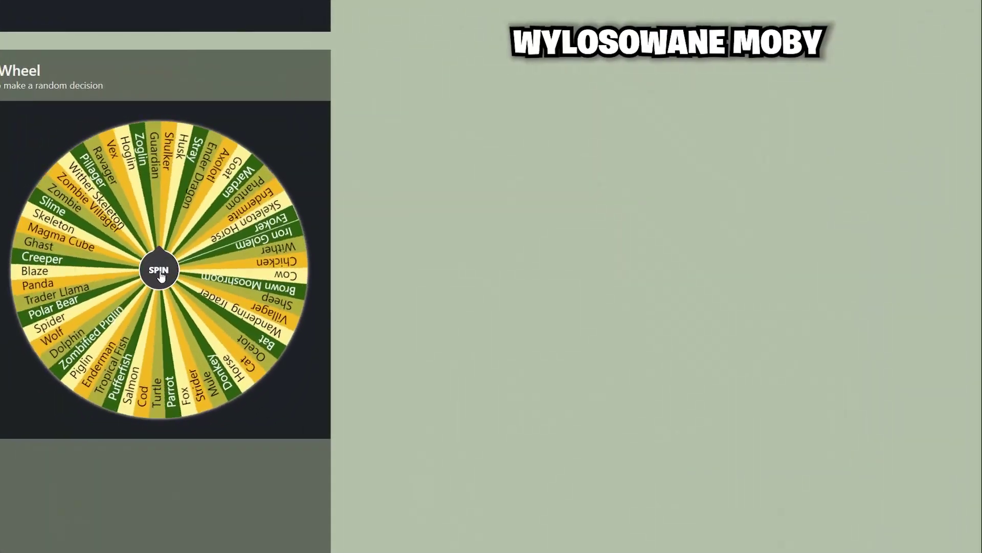
Switch to the wheel page, spin for a random mob, hide the drawn choice and spin again for a second mob
{"action": "left_click", "coordinate": [160, 275]}
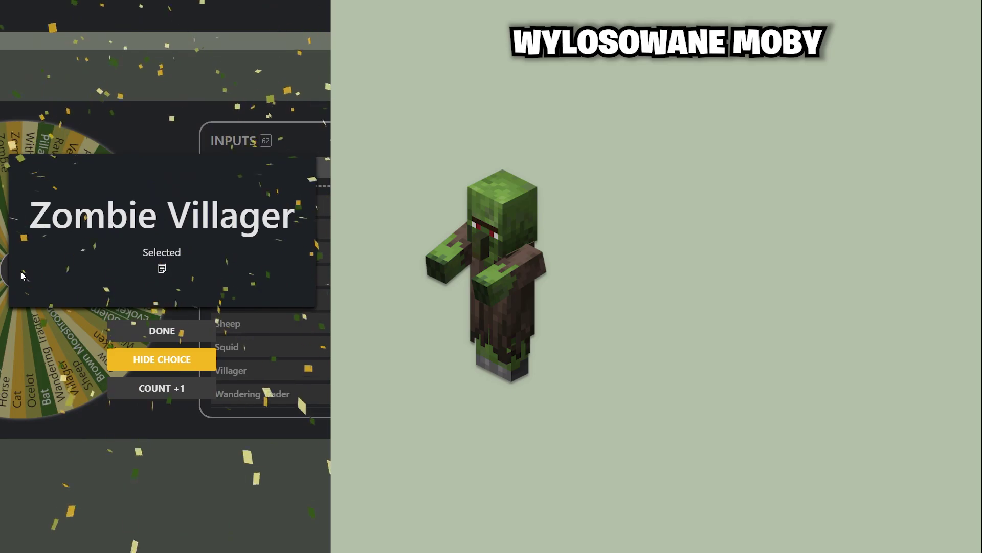
{"action": "left_click", "coordinate": [161, 359]}
{"action": "left_click", "coordinate": [158, 271]}
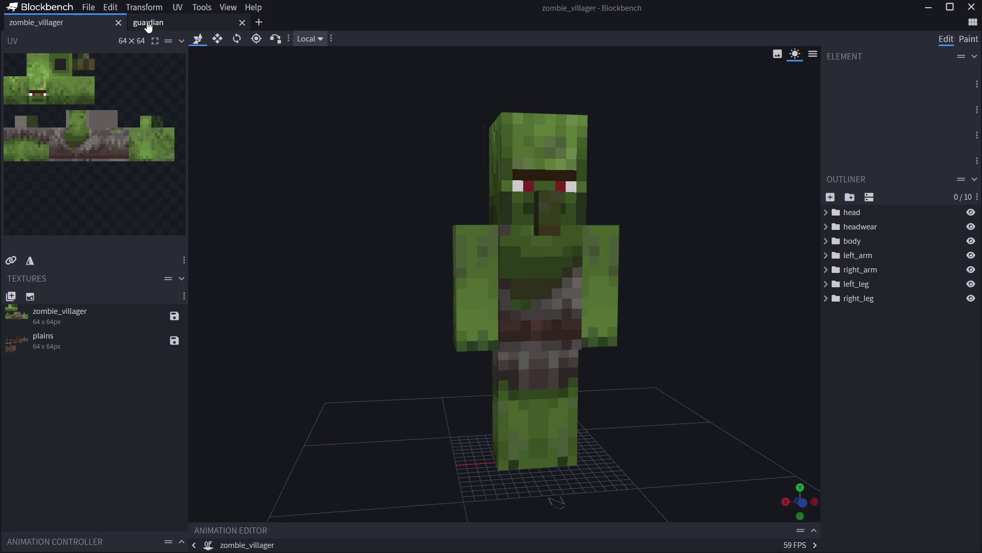
In Blockbench, fill the zombie villager's head, body, arms and legs with the guardian's flat grey-green #668980
{"action": "left_click_drag", "start_coordinate": [353, 202], "coordinate": [305, 207]}
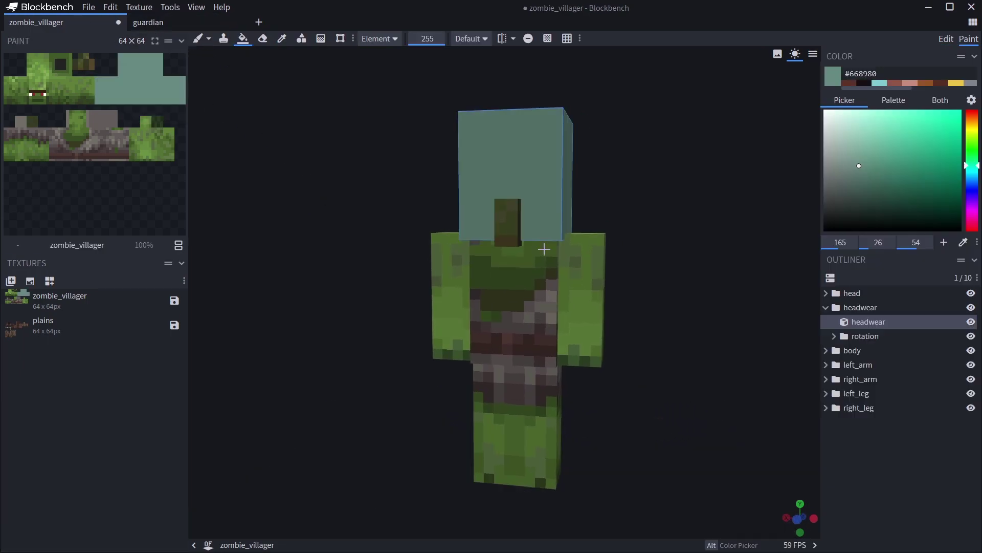
{"action": "left_click", "coordinate": [517, 266]}
{"action": "left_click", "coordinate": [577, 269]}
{"action": "left_click", "coordinate": [525, 457]}
{"action": "mouse_move", "coordinate": [730, 394]}
{"action": "left_mouse_down"}
{"action": "mouse_move", "coordinate": [529, 390]}
{"action": "mouse_move", "coordinate": [728, 388]}
{"action": "left_mouse_up"}
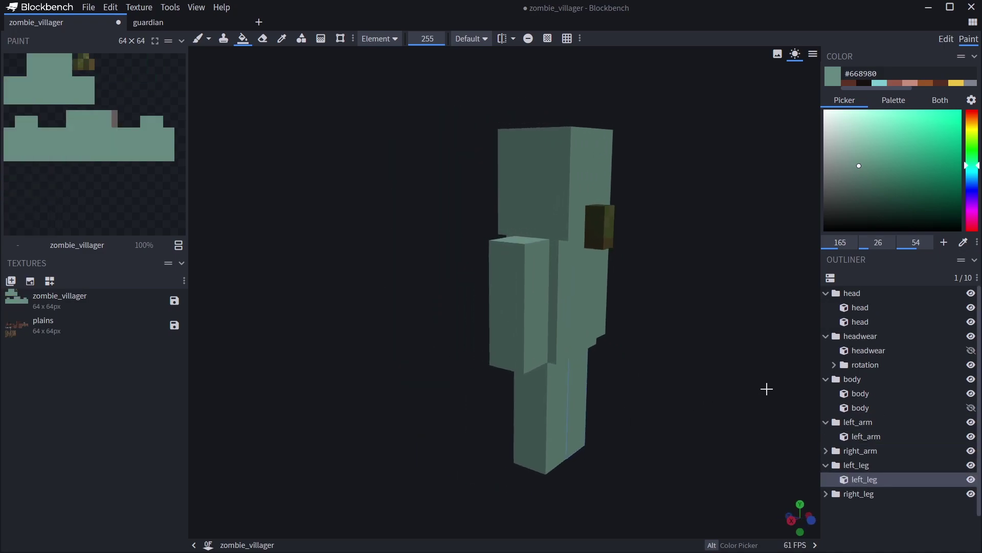
Paint a single off-white guardian eye with a dark red pupil on the head's front and shift it slightly lower
{"action": "mouse_move", "coordinate": [766, 388]}
{"action": "left_mouse_down"}
{"action": "mouse_move", "coordinate": [737, 393]}
{"action": "mouse_move", "coordinate": [714, 346]}
{"action": "left_mouse_up"}
{"action": "key", "text": "e"}
{"action": "scroll", "coordinate": [640, 307], "scroll_direction": "up", "scroll_amount": 2}
{"action": "left_click", "coordinate": [578, 256]}
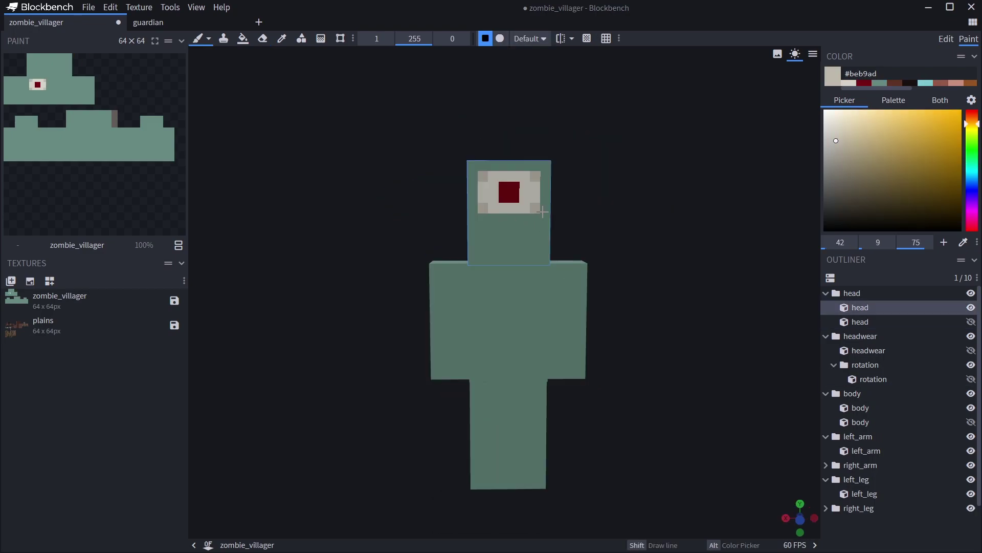
{"action": "left_click_drag", "start_coordinate": [639, 213], "coordinate": [619, 222]}
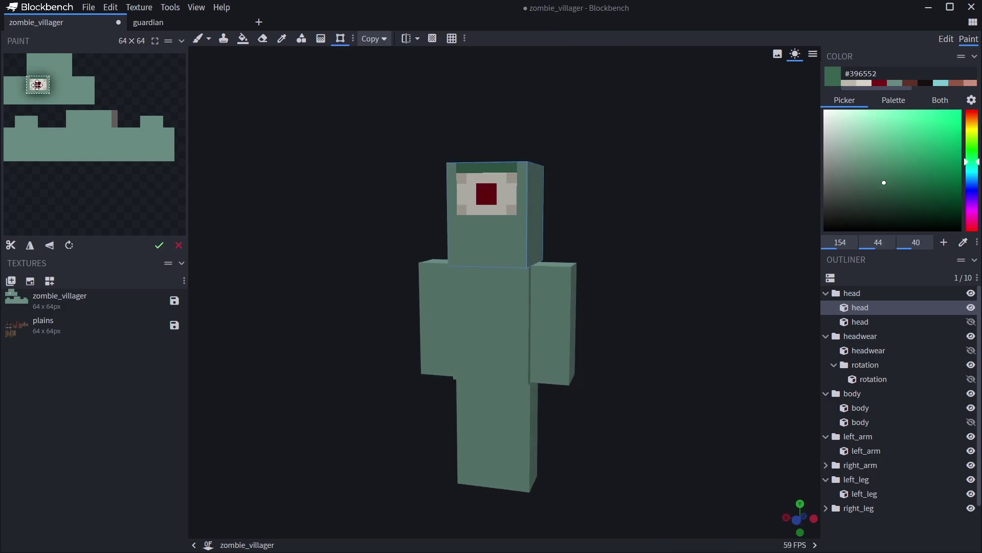
{"action": "left_click_drag", "start_coordinate": [36, 85], "coordinate": [37, 91]}
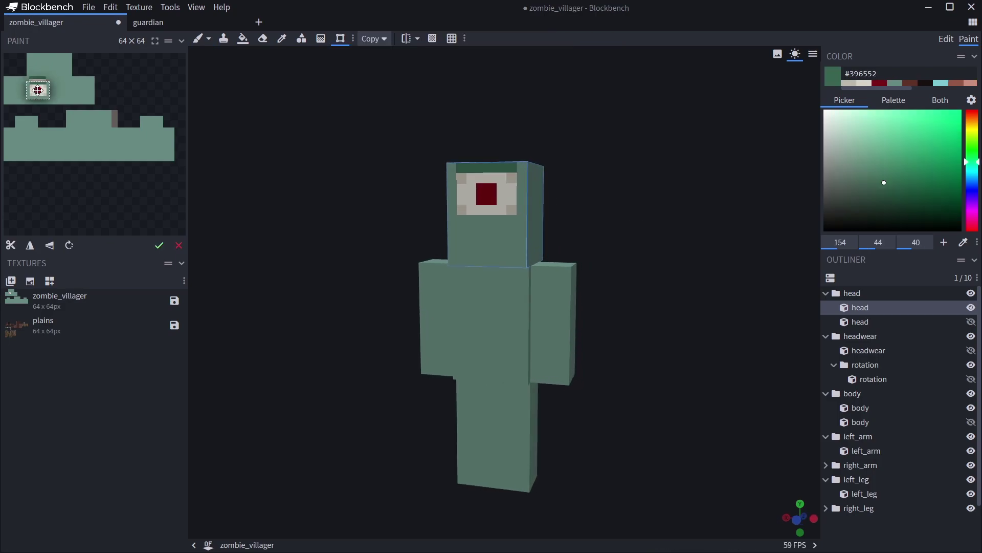
{"action": "left_click", "coordinate": [159, 245]}
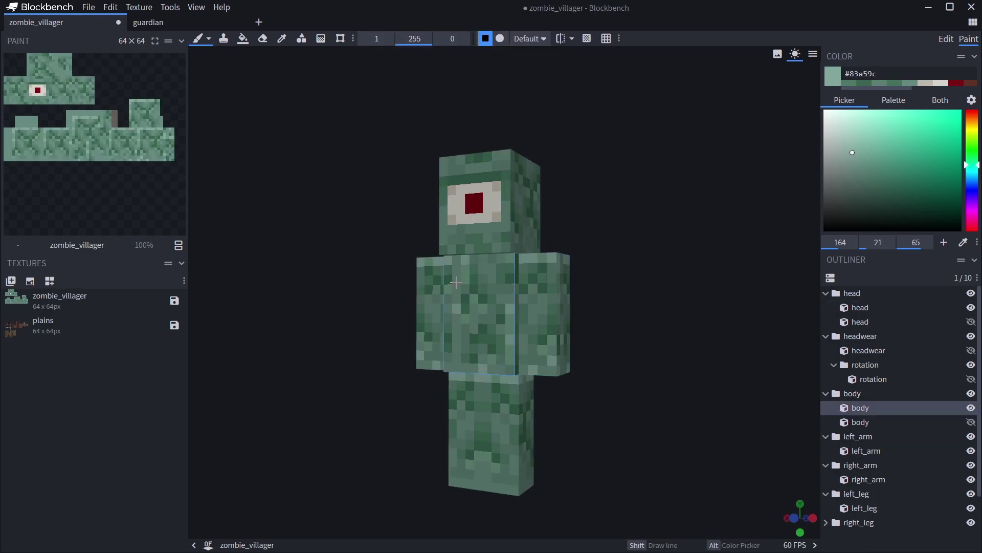
Mottle the zombie villager in guardian greens, paint both arm ends orange with red spots, and show the body again
{"action": "left_click", "coordinate": [476, 319], "text": "alt"}
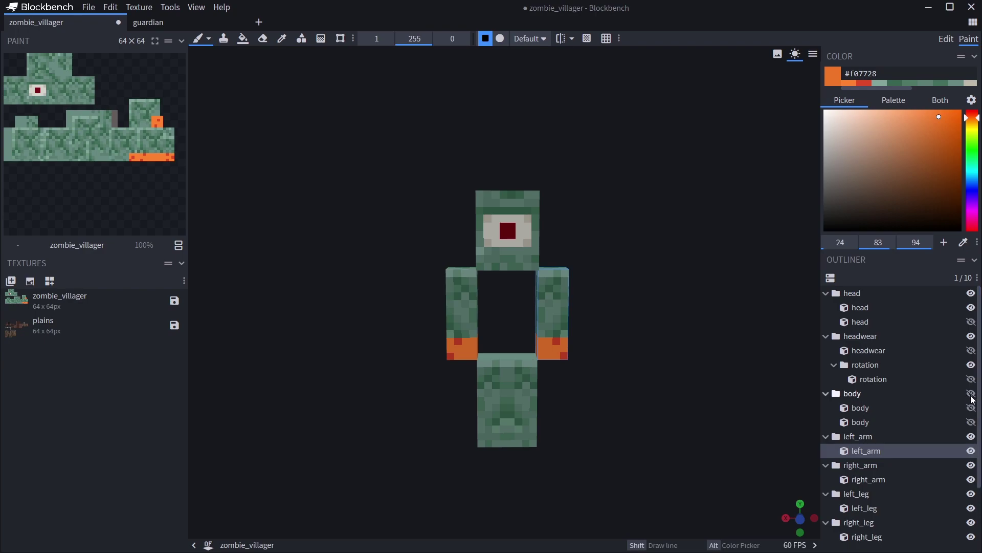
{"action": "left_click", "coordinate": [971, 393]}
Fill the nose cube with orange #f07728, undoing the fill that lands on the whole head
{"action": "left_click", "coordinate": [506, 251]}
{"action": "mouse_move", "coordinate": [594, 254]}
{"action": "left_mouse_down"}
{"action": "mouse_move", "coordinate": [623, 242]}
{"action": "mouse_move", "coordinate": [499, 110]}
{"action": "left_mouse_up"}
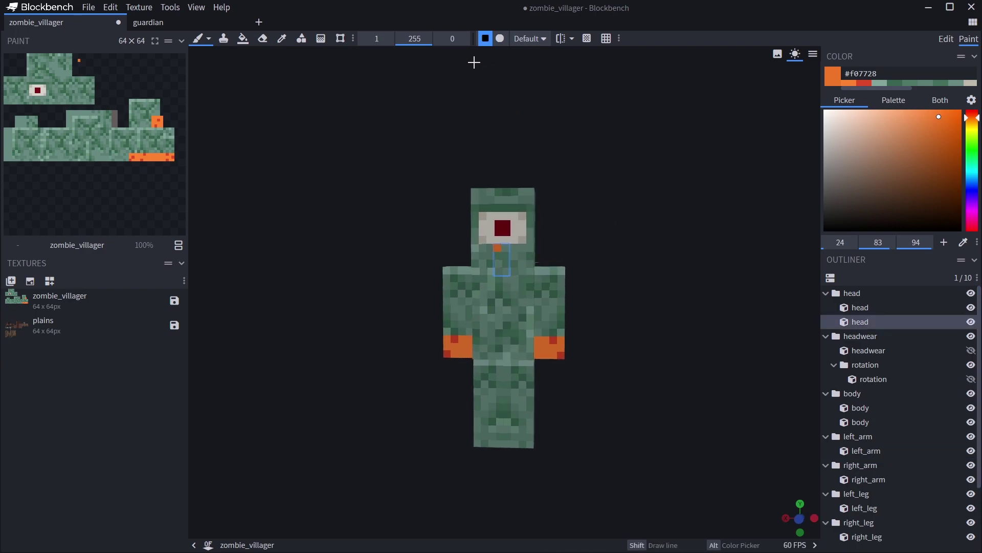
{"action": "left_click", "coordinate": [243, 39]}
{"action": "left_click", "coordinate": [512, 258]}
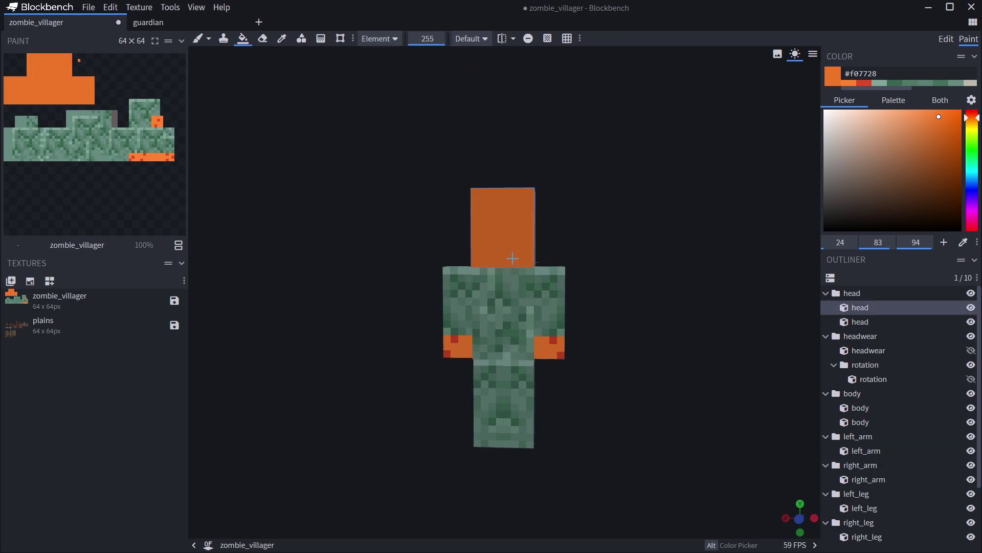
{"action": "key", "text": "ctrl+z"}
{"action": "left_click_drag", "start_coordinate": [589, 333], "coordinate": [640, 327]}
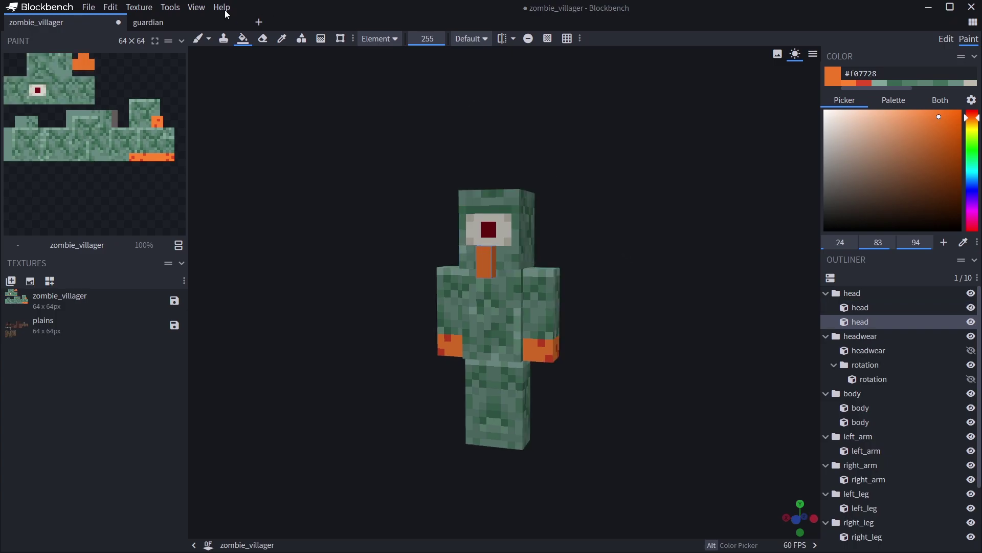
Check the guardian model for reference, then paint the zombie villager's feet with the orange sampled from the hands
{"action": "left_click", "coordinate": [199, 22]}
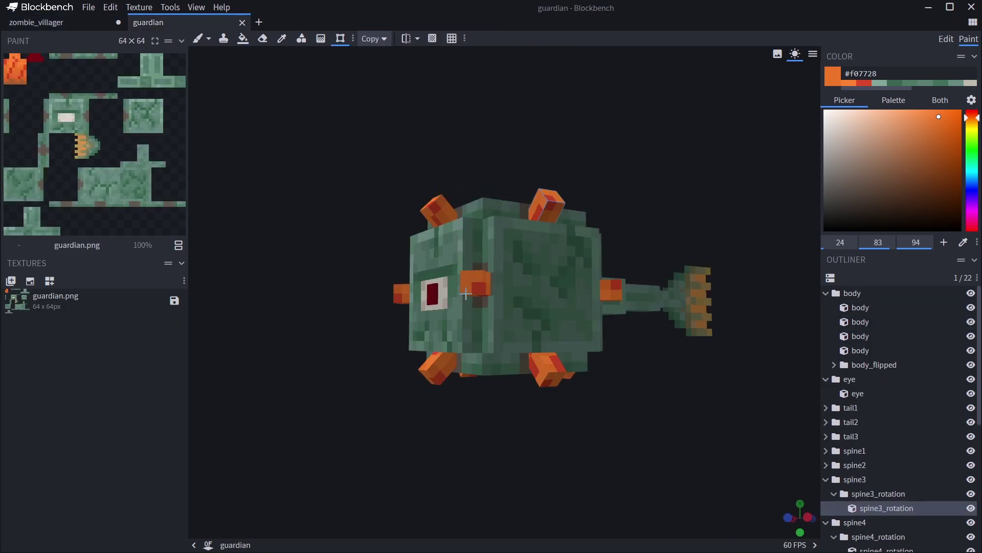
{"action": "key", "text": "ctrl+Tab"}
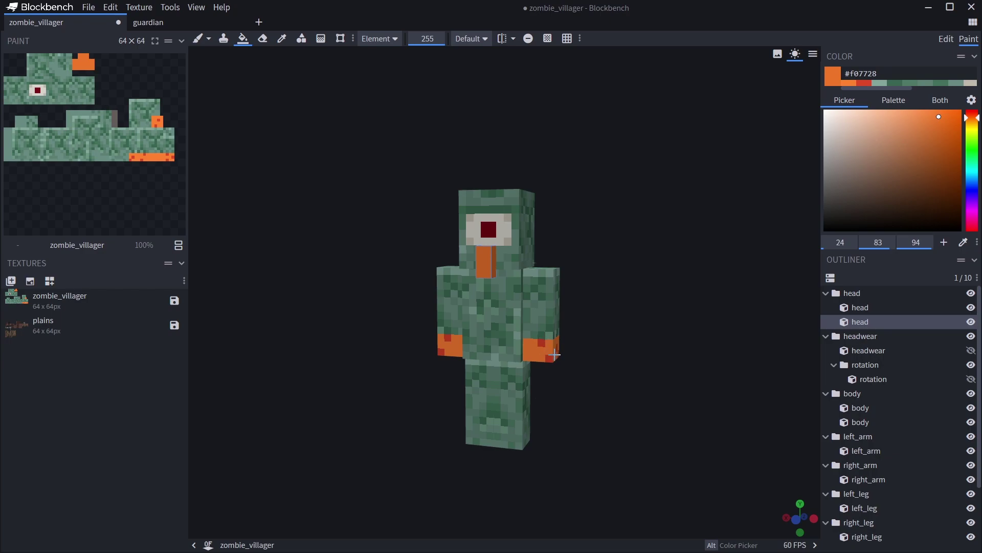
{"action": "mouse_move", "coordinate": [583, 252]}
{"action": "left_mouse_down"}
{"action": "mouse_move", "coordinate": [629, 247]}
{"action": "mouse_move", "coordinate": [575, 244]}
{"action": "left_mouse_up"}
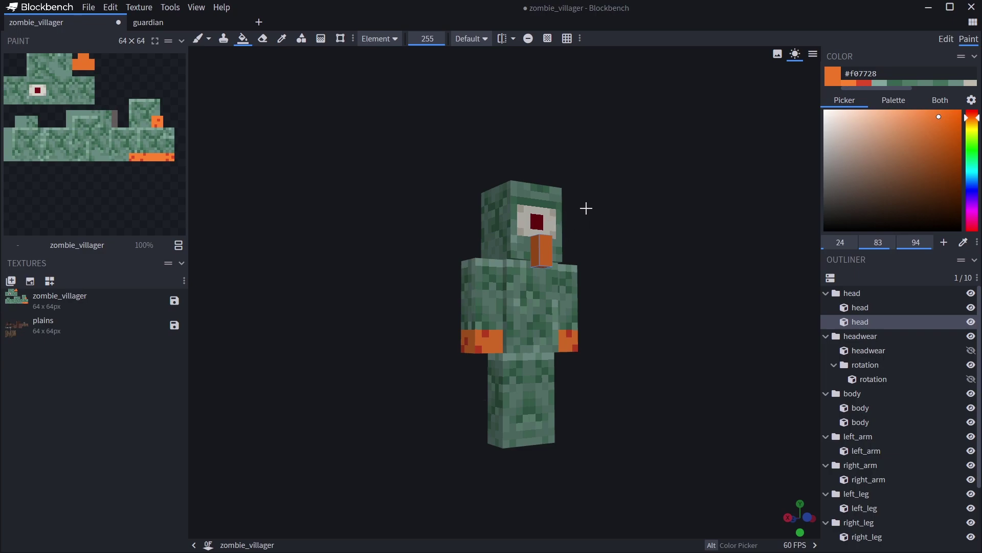
{"action": "key", "text": "alt"}
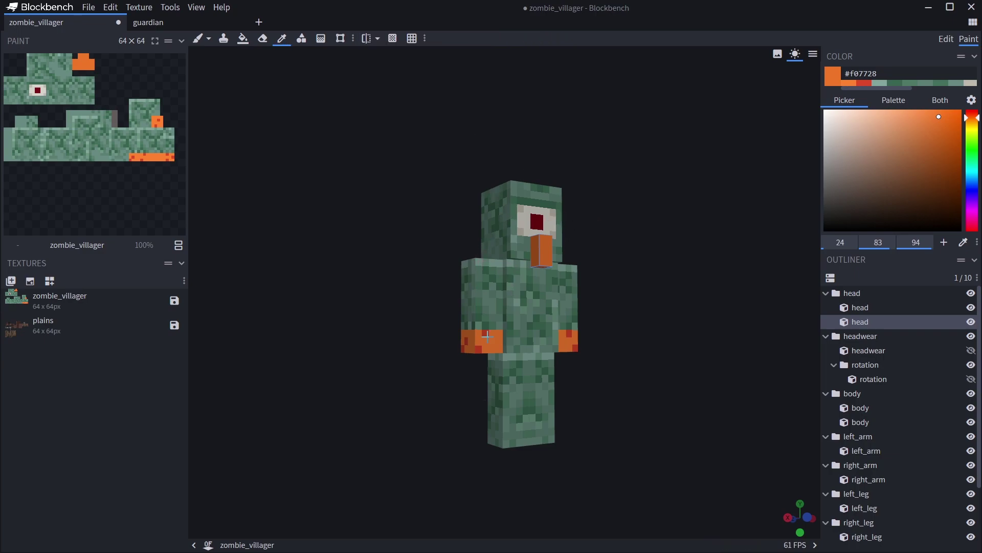
{"action": "left_click", "coordinate": [484, 334], "text": "alt"}
{"action": "left_click", "coordinate": [517, 433]}
{"action": "mouse_move", "coordinate": [554, 436]}
{"action": "left_mouse_down"}
{"action": "mouse_move", "coordinate": [488, 432]}
{"action": "mouse_move", "coordinate": [765, 377]}
{"action": "mouse_move", "coordinate": [847, 388]}
{"action": "left_mouse_up"}
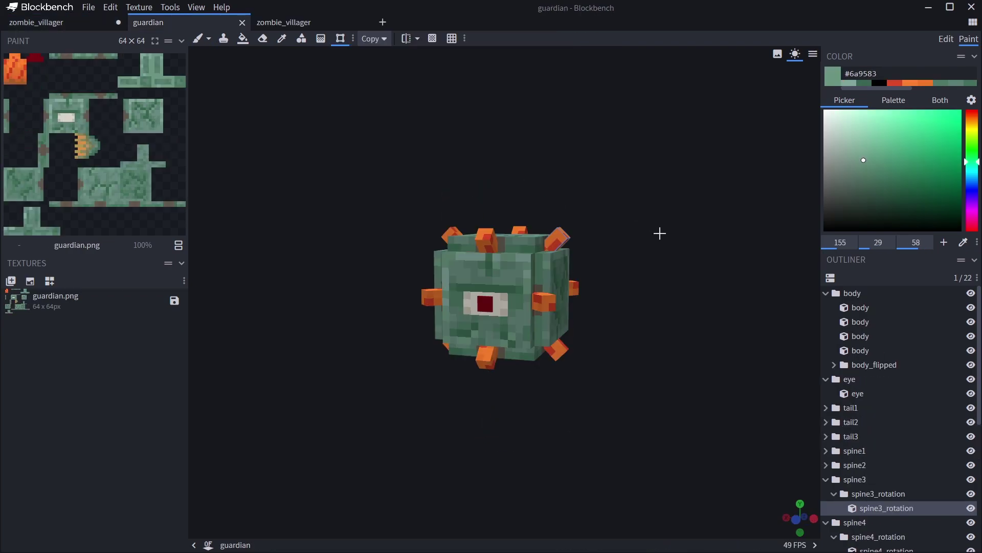
Fill the guardian's body with zombie green and paint the zombie villager's face on its front, with the eye cube as nose
{"action": "left_click_drag", "start_coordinate": [616, 234], "coordinate": [698, 245]}
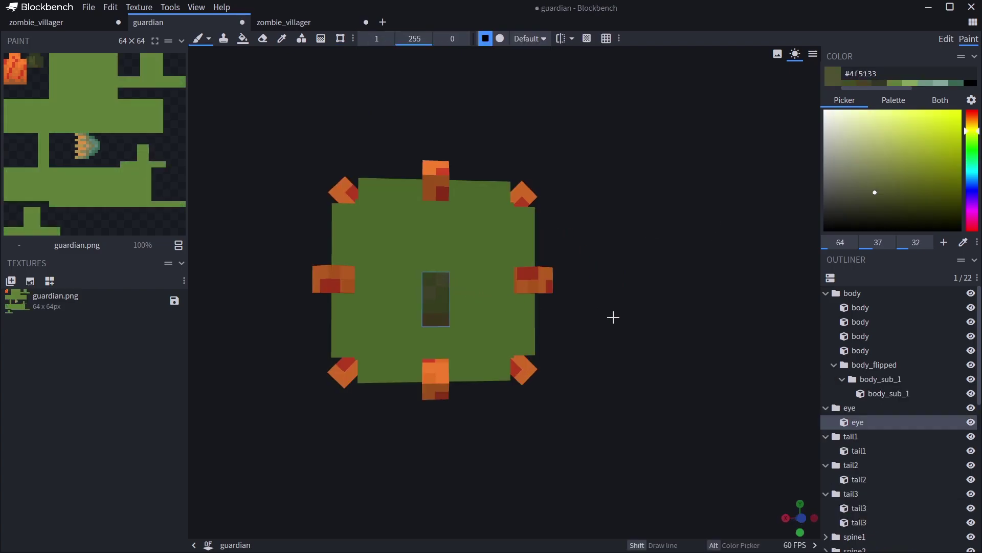
{"action": "left_click_drag", "start_coordinate": [613, 317], "coordinate": [570, 318]}
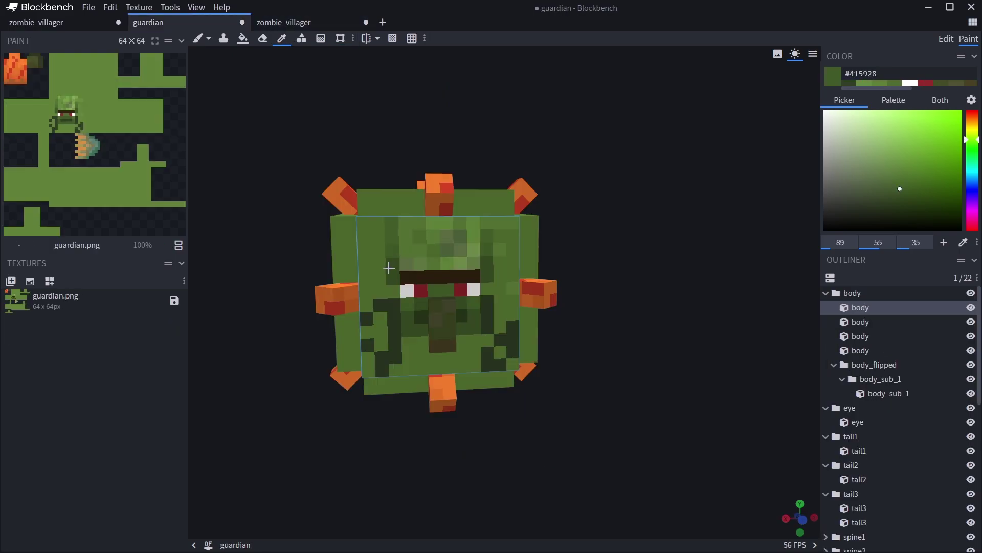
Mottle the guardian's body and tail with light and dark greens and repaint its orange spines dark brown
{"action": "key", "text": "b"}
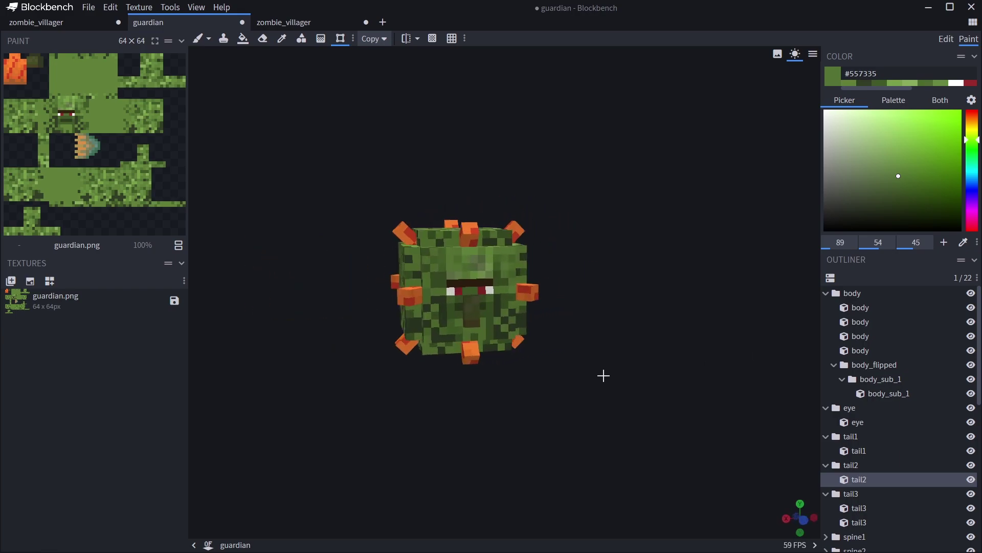
{"action": "mouse_move", "coordinate": [604, 375]}
{"action": "left_mouse_down"}
{"action": "mouse_move", "coordinate": [446, 358]}
{"action": "mouse_move", "coordinate": [483, 364]}
{"action": "left_mouse_up"}
{"action": "key", "text": "KP_1"}
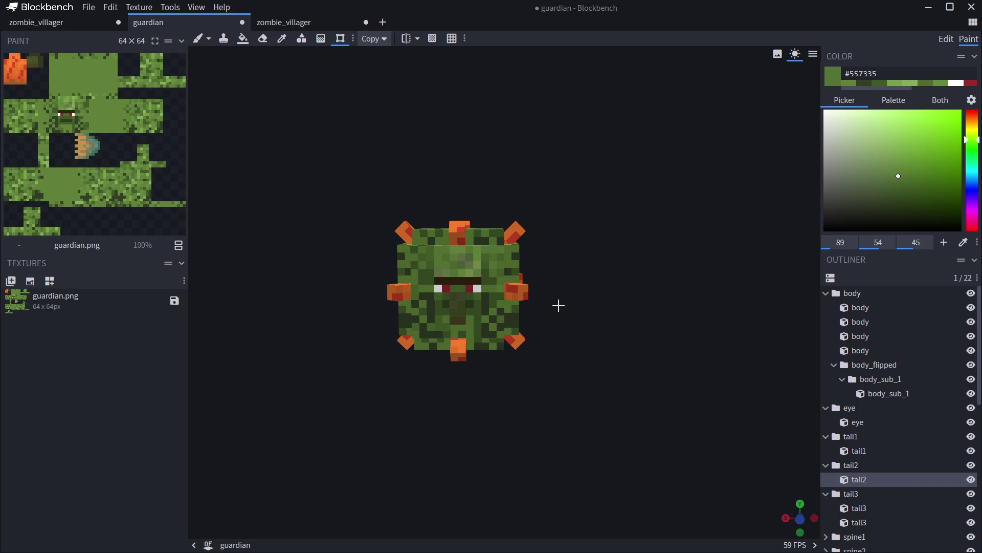
{"action": "scroll", "coordinate": [560, 305], "scroll_direction": "up", "scroll_amount": 3}
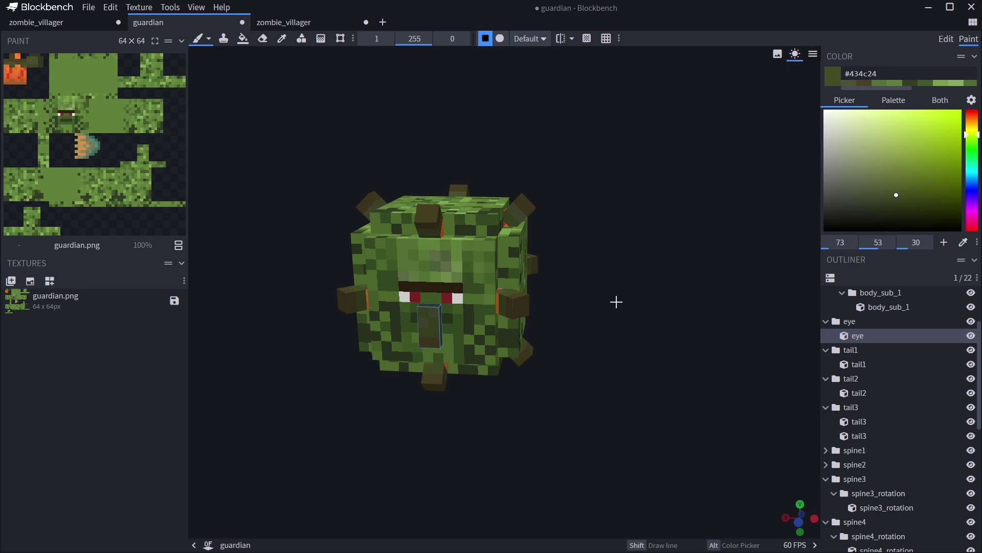
{"action": "left_click_drag", "start_coordinate": [615, 303], "coordinate": [529, 289]}
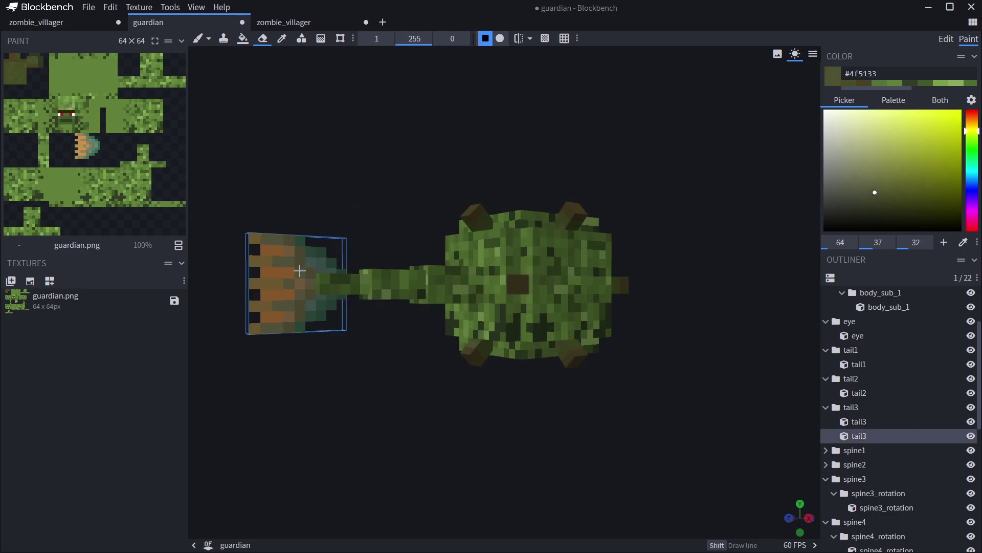
Repaint the orange rays of the guardian's tail fin in dark and greyish browns
{"action": "left_click", "coordinate": [279, 271], "text": "alt"}
{"action": "key", "text": "b"}
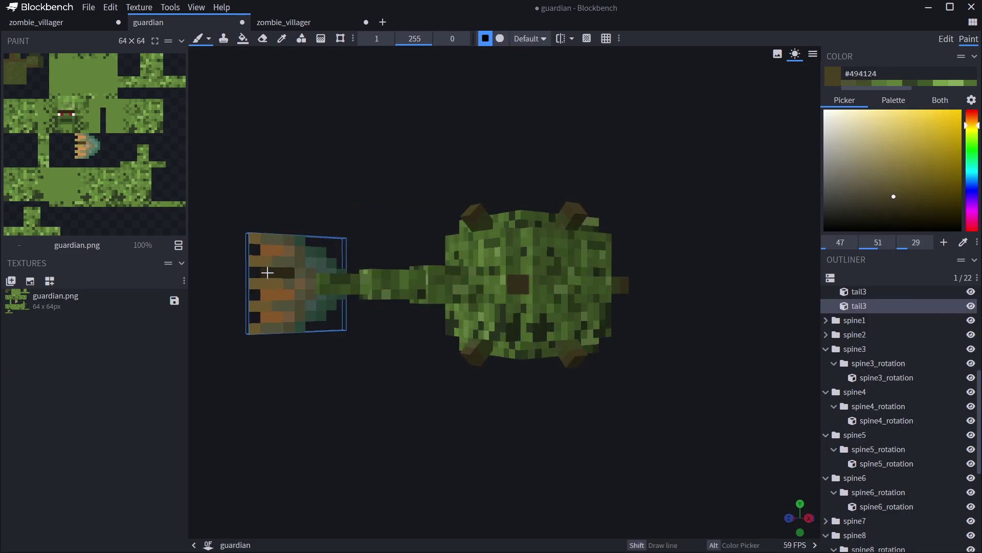
{"action": "left_click_drag", "start_coordinate": [287, 252], "coordinate": [273, 260]}
{"action": "left_click", "coordinate": [279, 296], "text": "alt"}
{"action": "left_click_drag", "start_coordinate": [279, 295], "coordinate": [282, 327]}
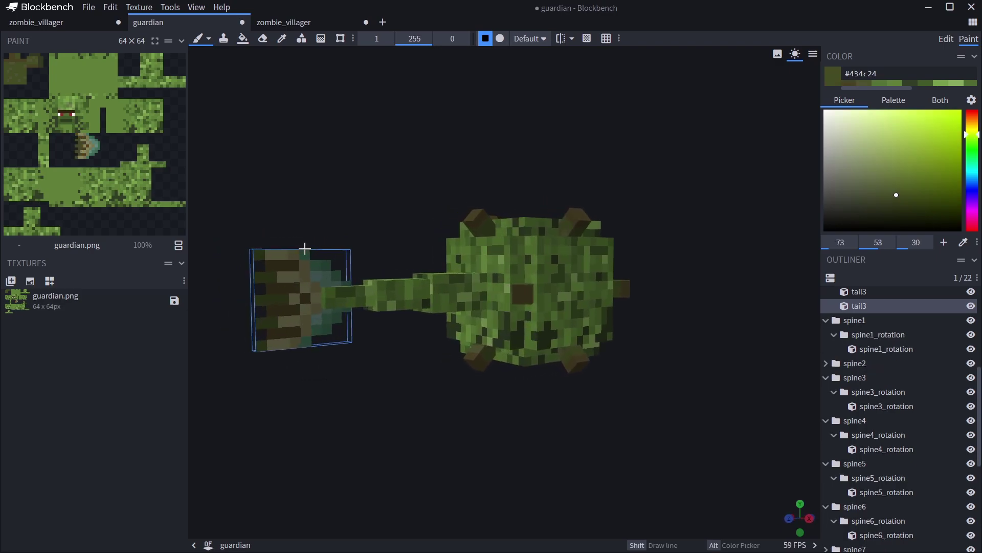
{"action": "left_click_drag", "start_coordinate": [388, 360], "coordinate": [278, 307]}
{"action": "left_click_drag", "start_coordinate": [511, 421], "coordinate": [359, 397]}
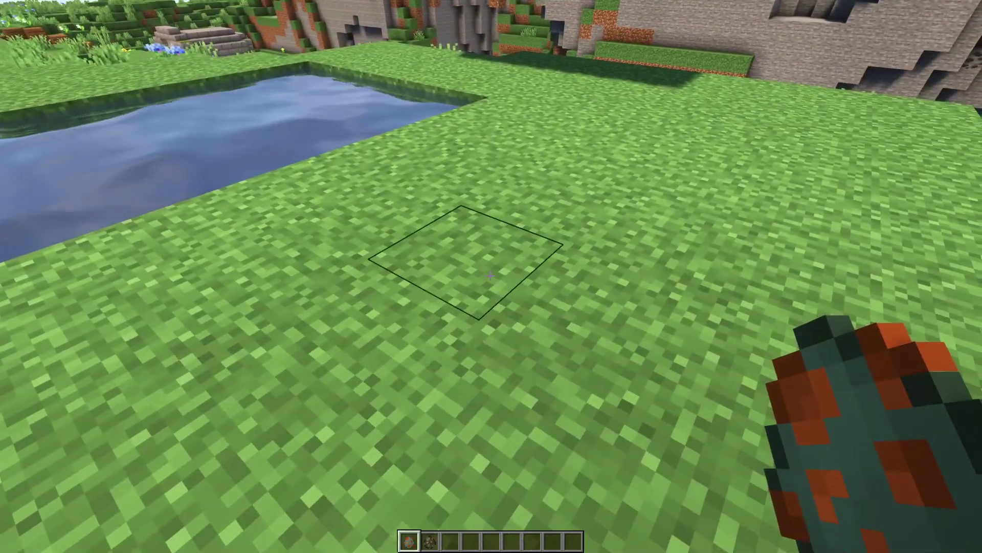
In Minecraft, spawn several zombie villagers from their spawn egg and view their new guardian look
{"action": "key", "text": "2"}
{"action": "right_click", "coordinate": [490, 276]}
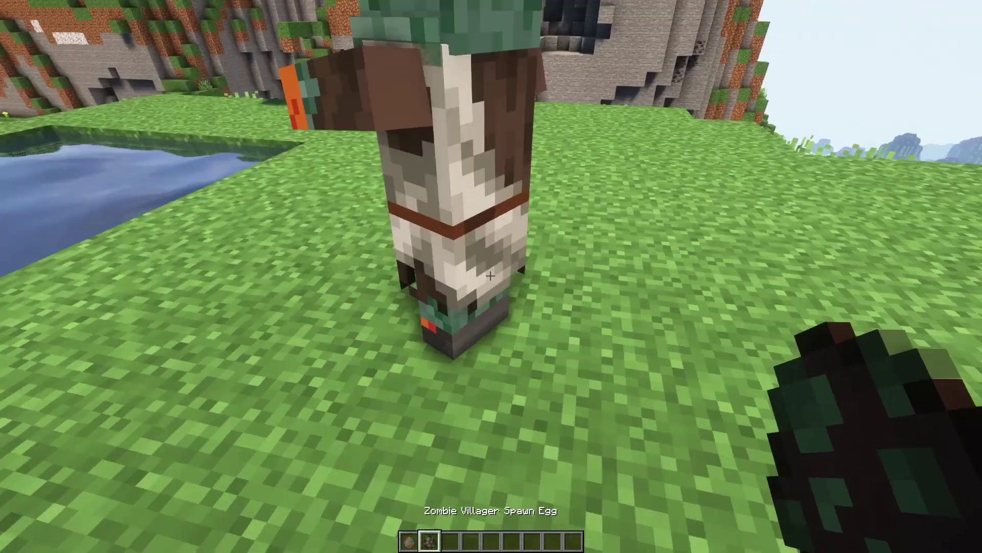
{"action": "right_click", "coordinate": [490, 276]}
{"action": "key", "text": "s"}
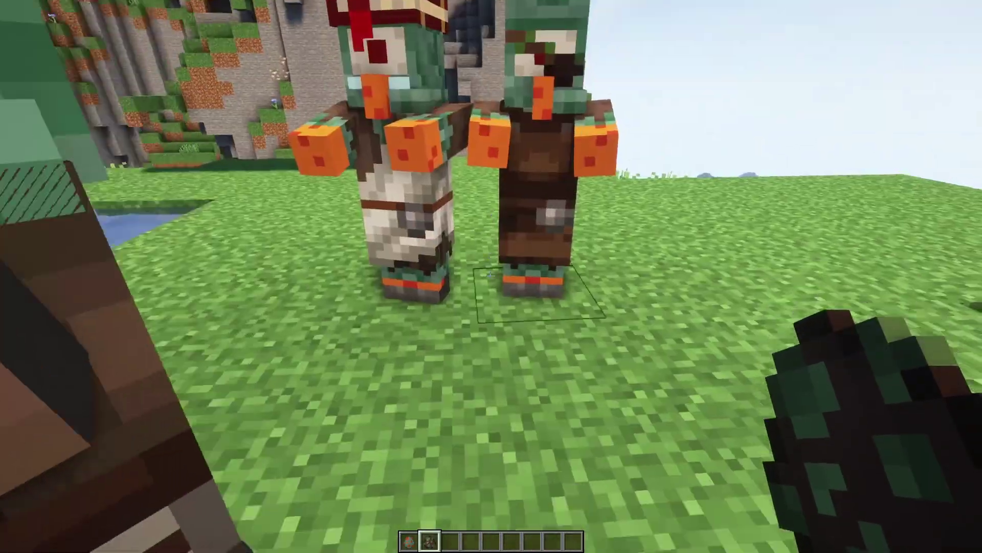
{"action": "key", "text": "w"}
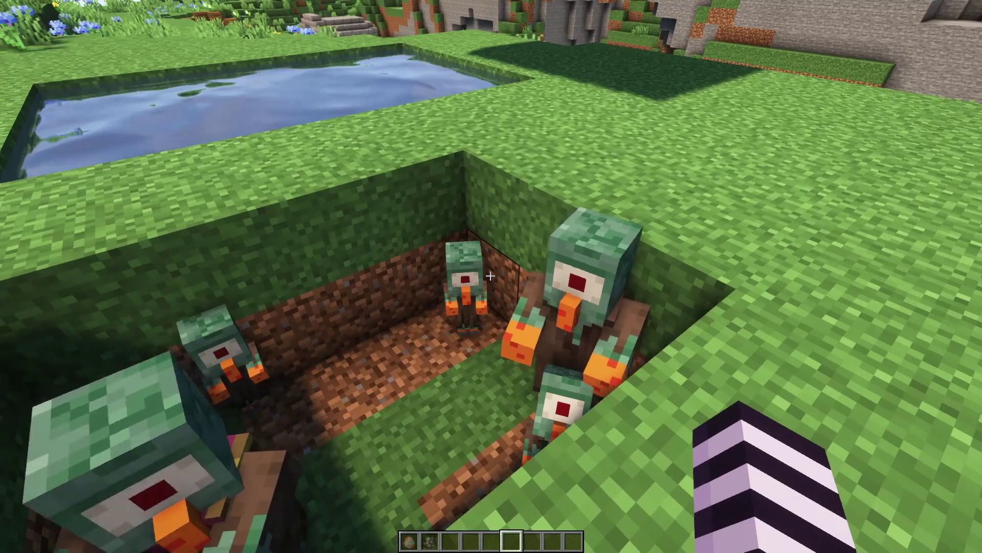
Reload the game's resource packs while viewing the zombie villagers in the pit
{"action": "key", "text": "Escape"}
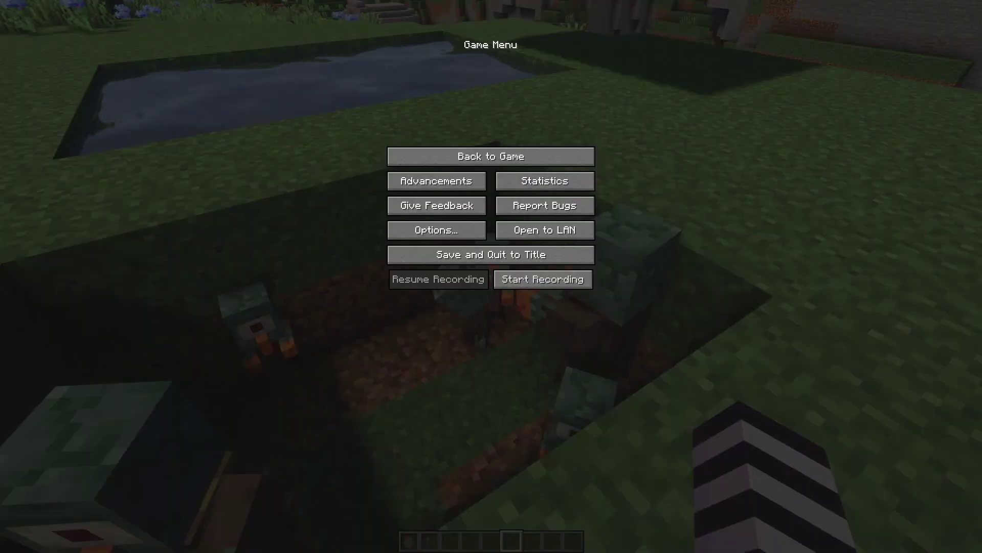
{"action": "key", "text": "Escape"}
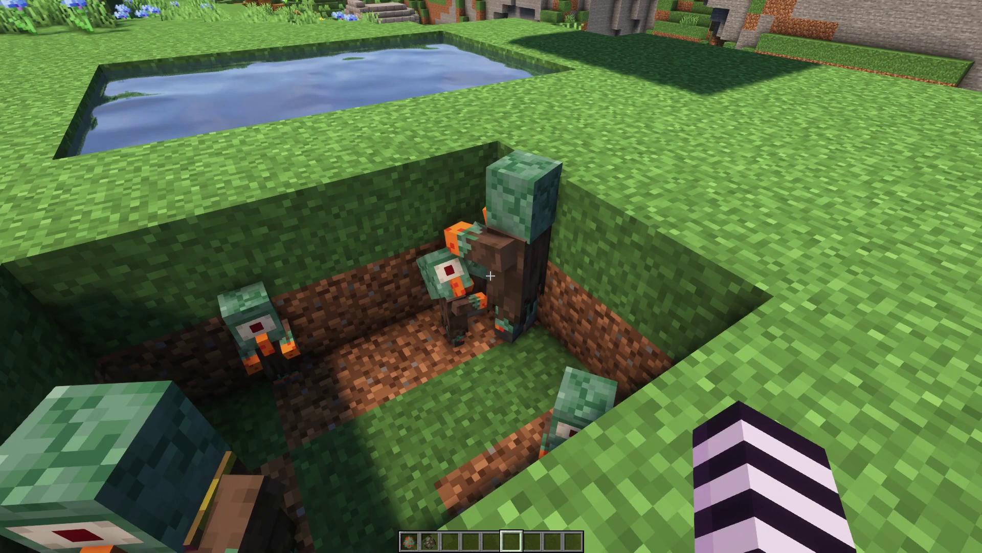
{"action": "key", "text": "F3+t"}
Spawn guardians in the water pool from their spawn egg and view their zombie villager look underwater
{"action": "key", "text": "w"}
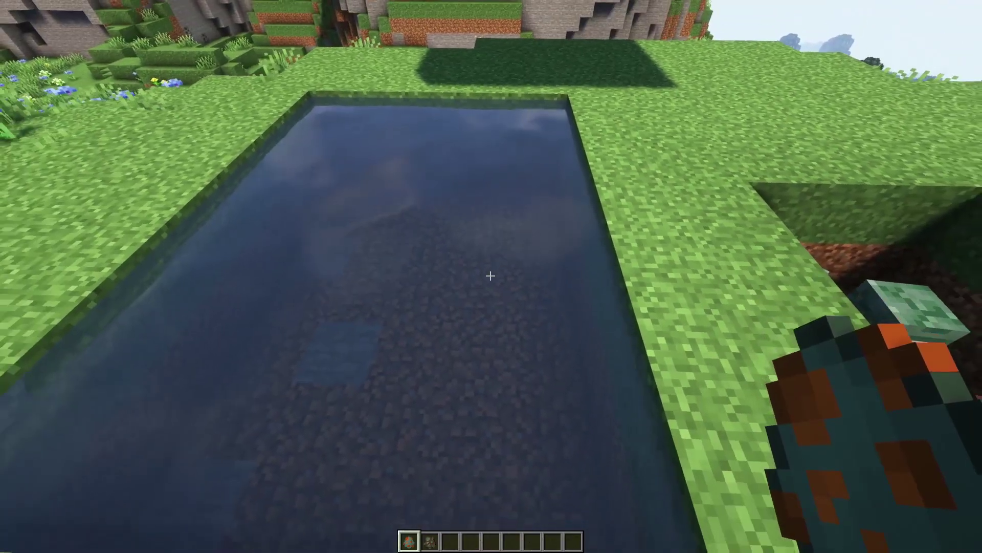
{"action": "key", "text": "s"}
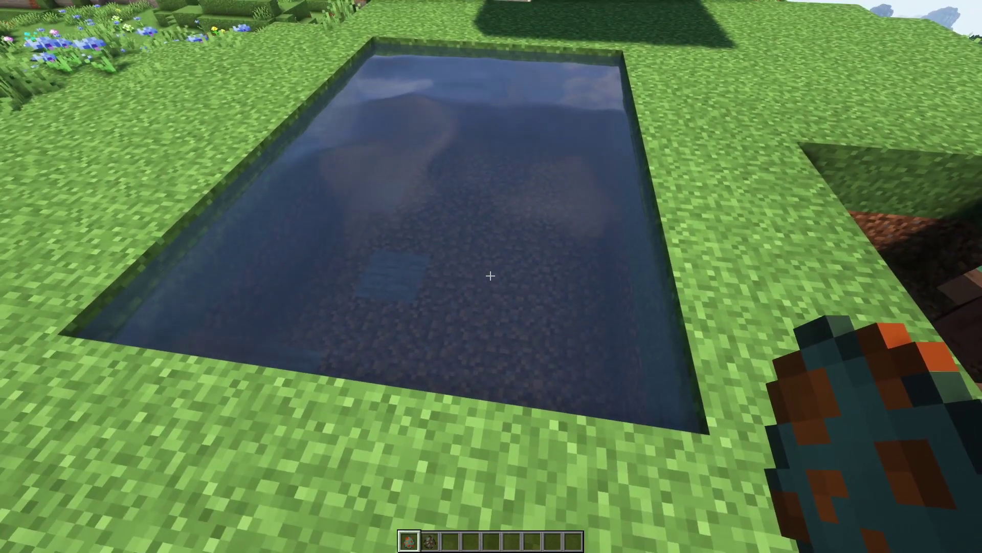
{"action": "right_click", "coordinate": [490, 276]}
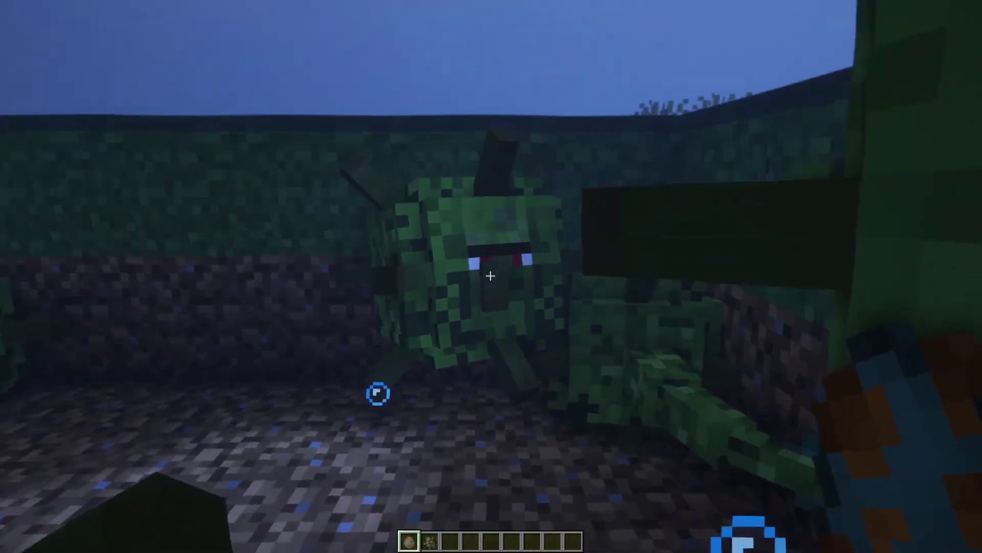